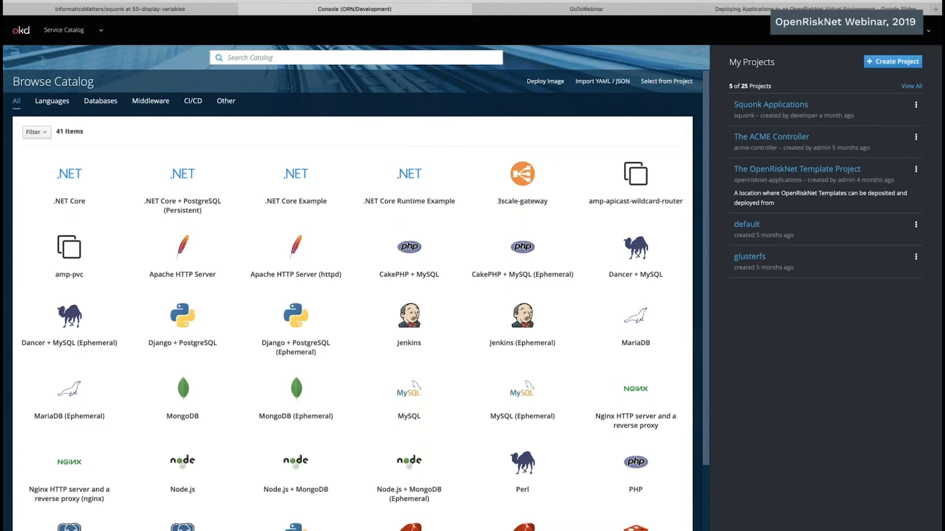
Step: Create a new project named webinar-pysimple
{"action": "mouse_move", "coordinate": [889, 8]}
{"action": "left_click", "coordinate": [882, 62]}
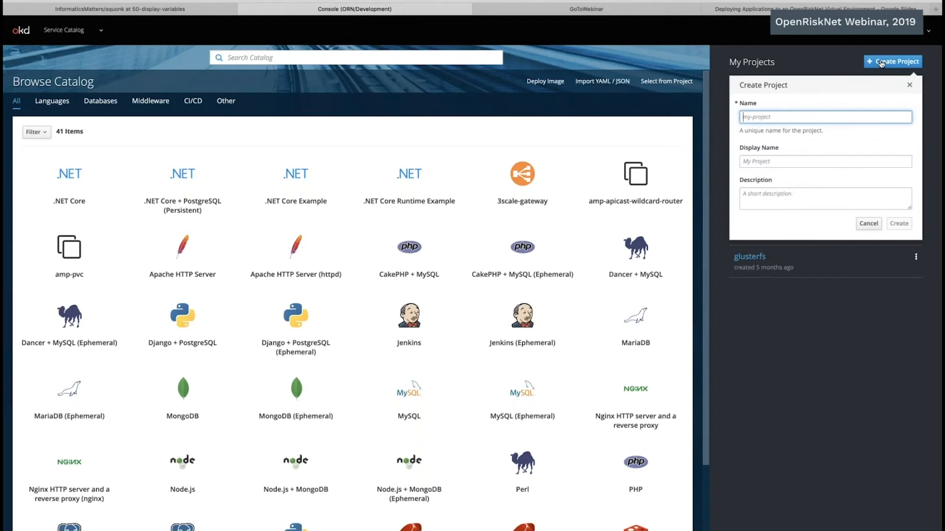
{"action": "type", "text": "web"}
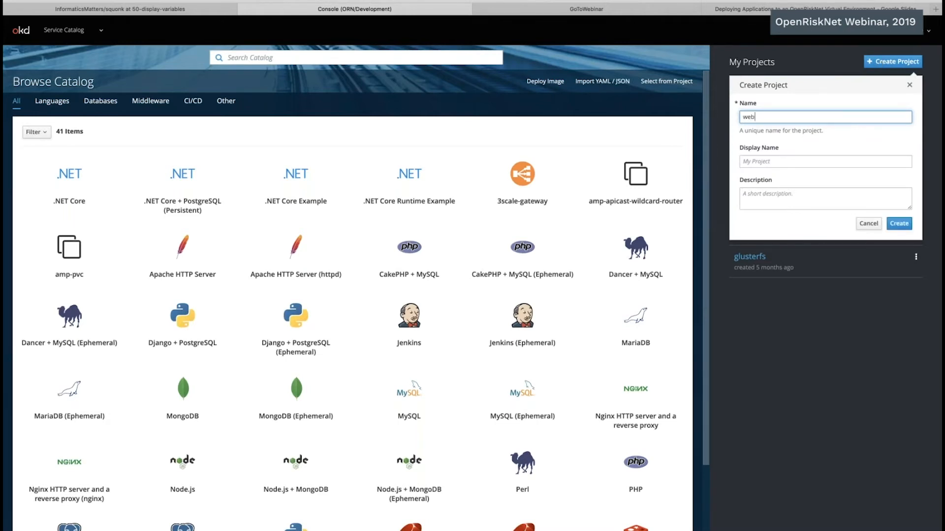
{"action": "type", "text": "inard-"}
{"action": "key", "text": "BackSpace"}
{"action": "key", "text": "BackSpace"}
{"action": "key", "text": "BackSpace"}
{"action": "type", "text": "r-"}
{"action": "type", "text": "pysimple"}
{"action": "left_click", "coordinate": [902, 224]}
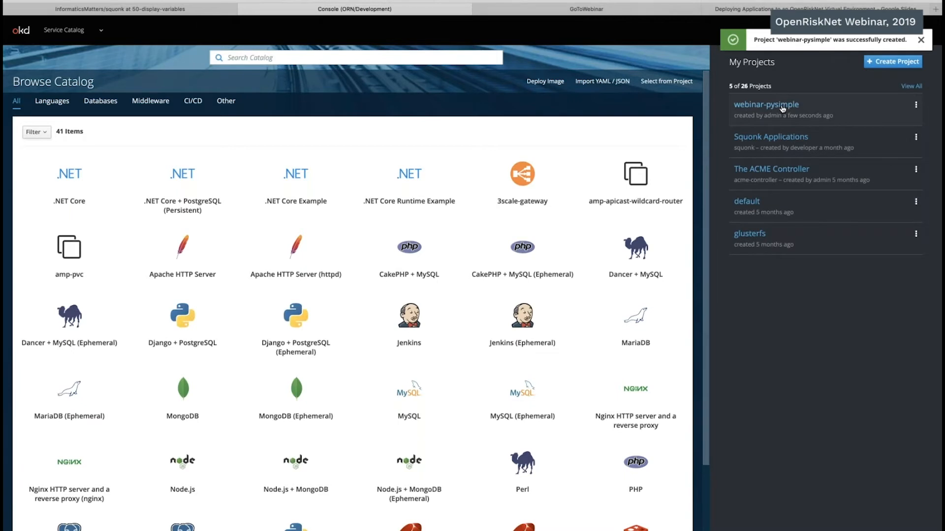
Step: In the webinar-pysimple project, start an image deployment and look up the pysimple image by name from its docker.io account
{"action": "left_click", "coordinate": [766, 105]}
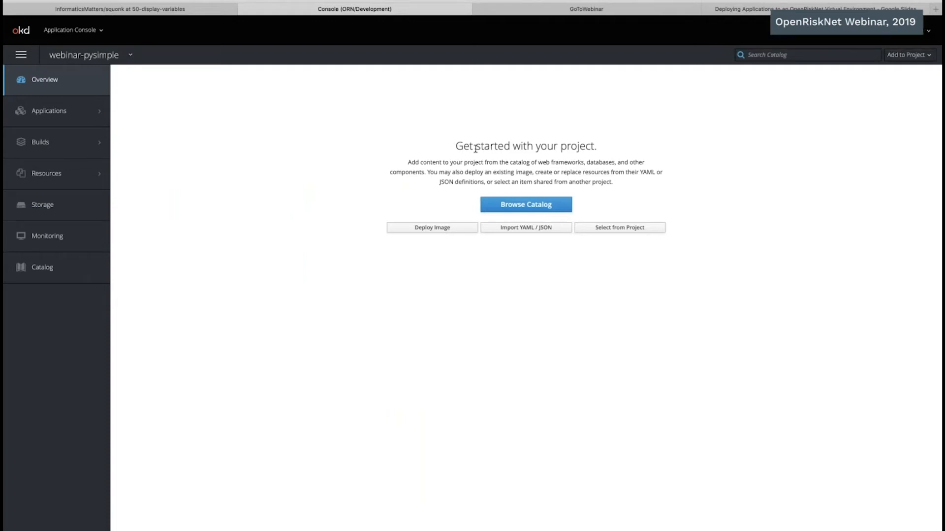
{"action": "left_click", "coordinate": [435, 233]}
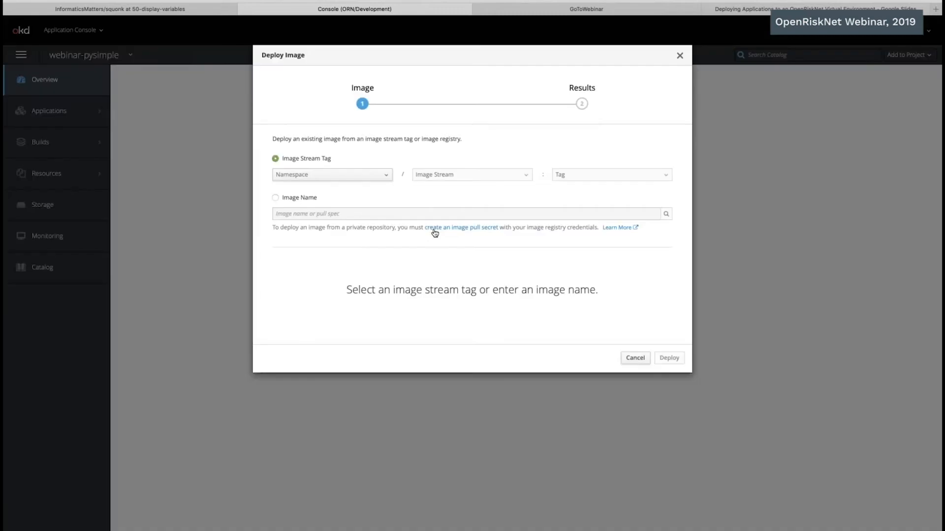
{"action": "left_click", "coordinate": [275, 198]}
{"action": "left_click", "coordinate": [295, 213]}
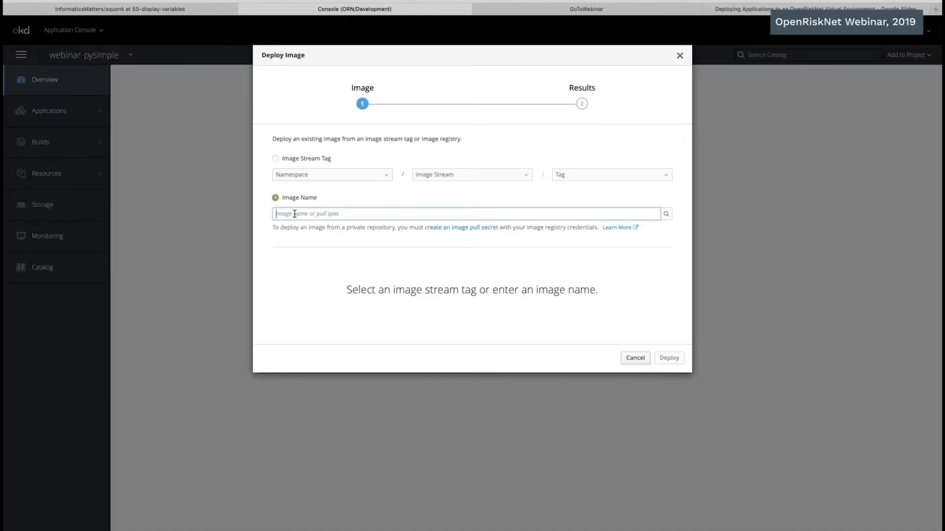
{"action": "type", "text": "docker.io/tdudgeon/pysimple"}
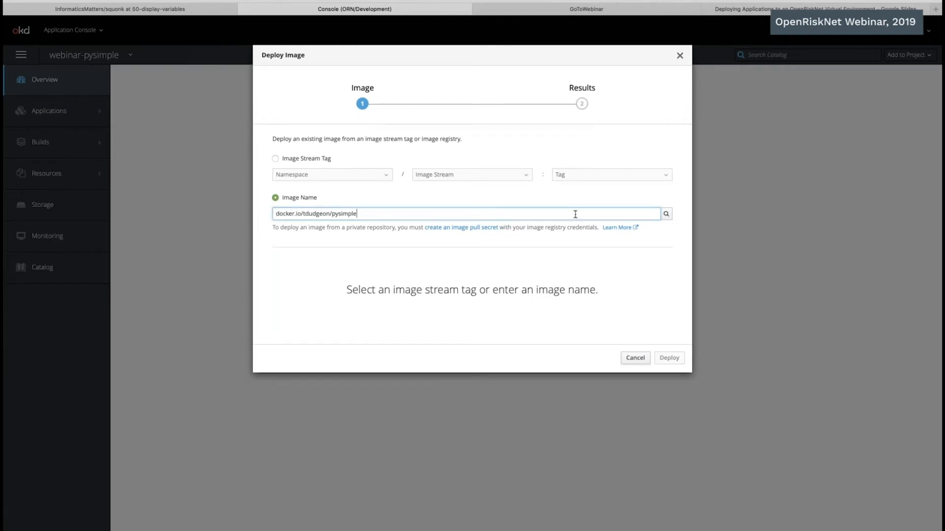
{"action": "left_click", "coordinate": [666, 214]}
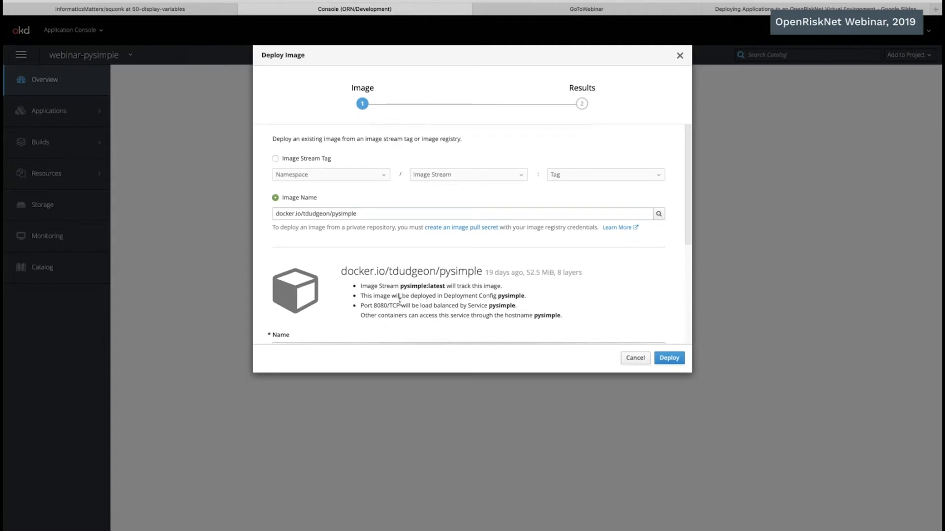
Step: Deploy the pysimple image with its default name, environment variables and labels, and continue to the project overview
{"action": "scroll", "coordinate": [400, 301], "scroll_direction": "down", "scroll_amount": 3}
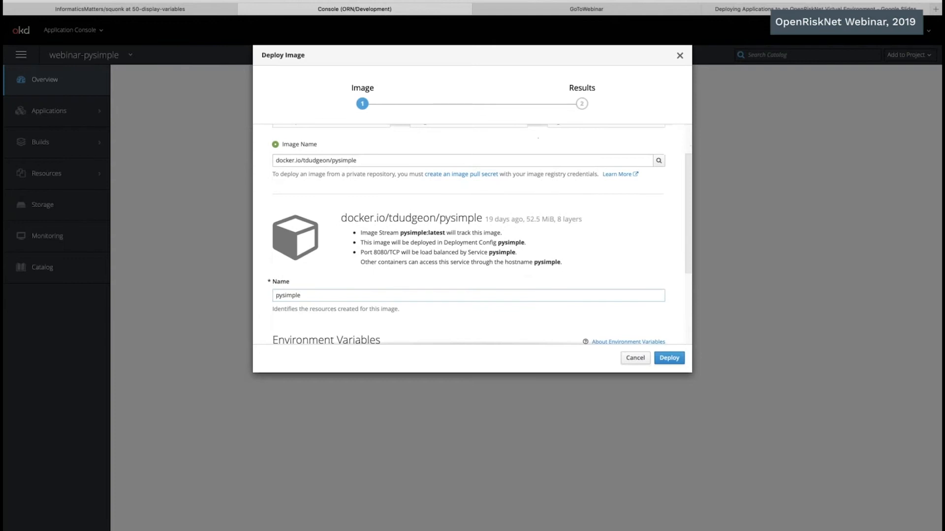
{"action": "scroll", "coordinate": [392, 294], "scroll_direction": "down", "scroll_amount": 2}
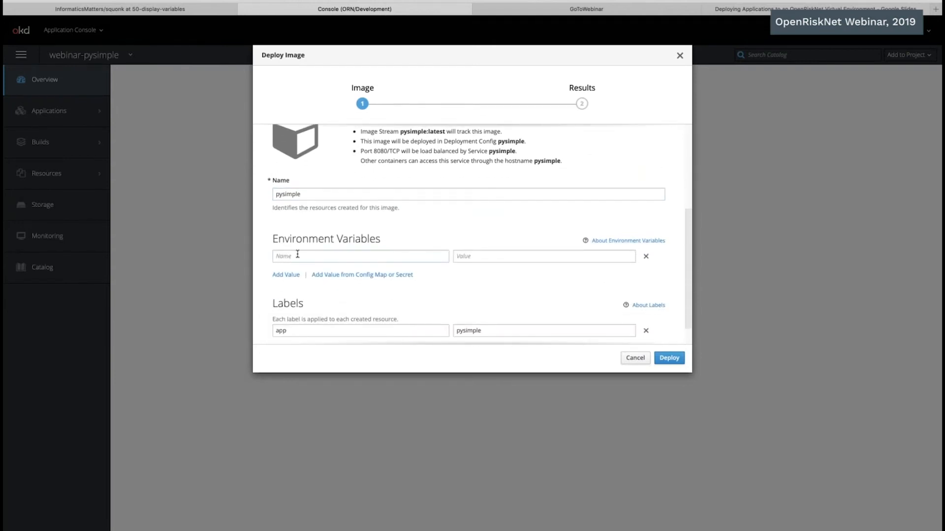
{"action": "scroll", "coordinate": [298, 265], "scroll_direction": "down", "scroll_amount": 1}
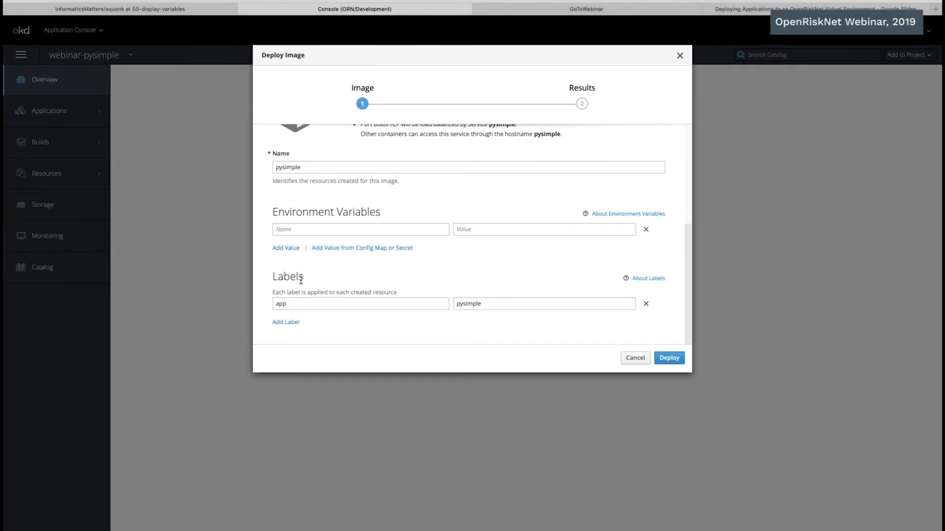
{"action": "scroll", "coordinate": [300, 280], "scroll_direction": "up", "scroll_amount": 6}
{"action": "left_click", "coordinate": [671, 359]}
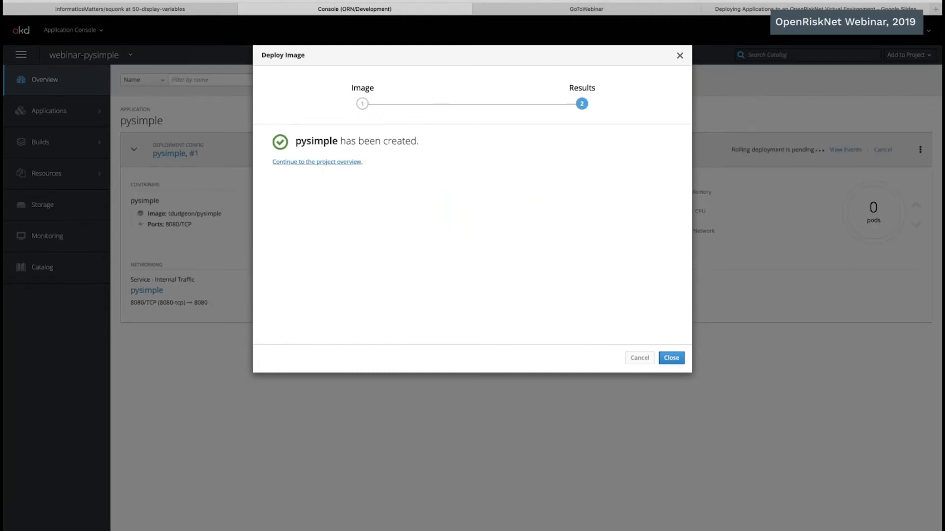
{"action": "left_click", "coordinate": [320, 162]}
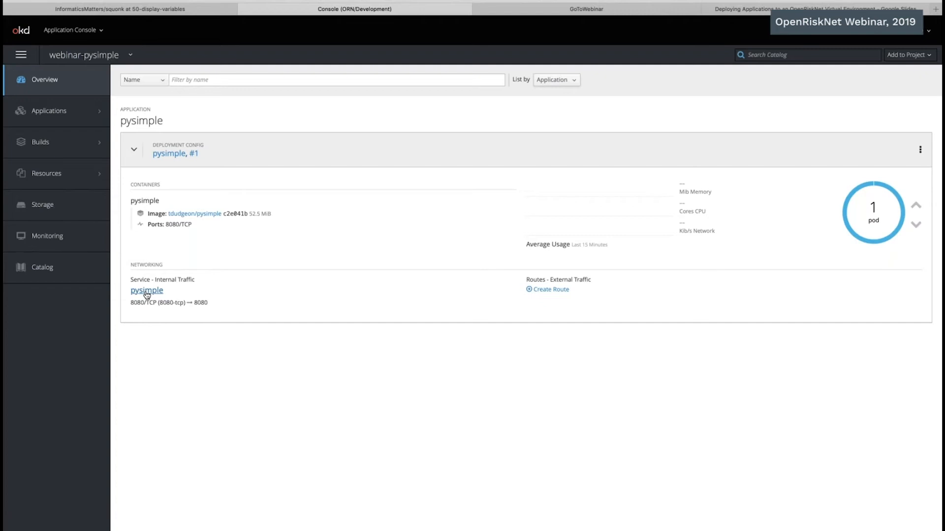
Step: Create a route for the pysimple service with the default settings and check the application at its public URL
{"action": "left_click", "coordinate": [557, 292]}
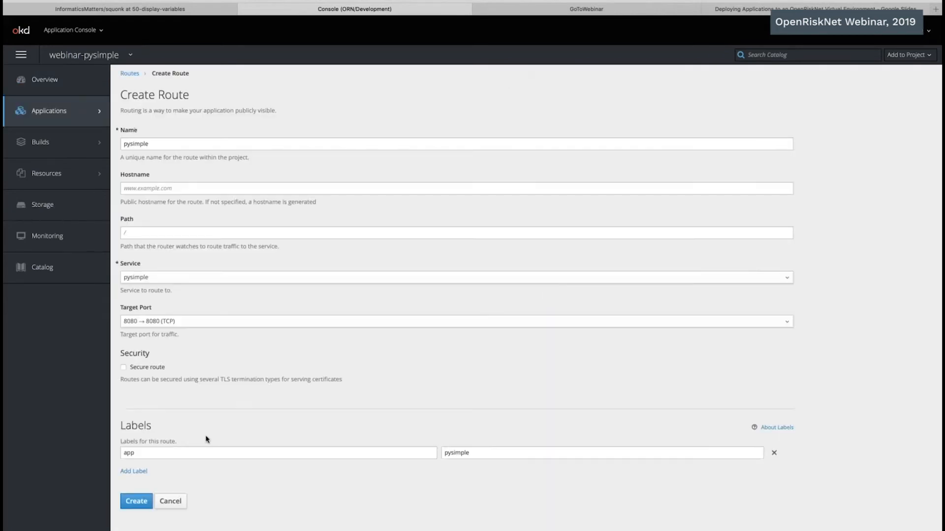
{"action": "left_click", "coordinate": [133, 502]}
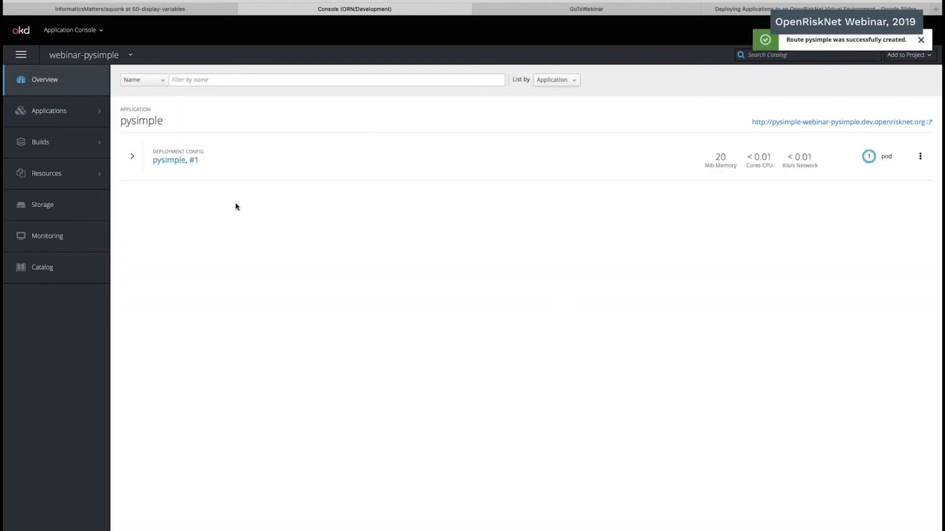
{"action": "left_click", "coordinate": [536, 147]}
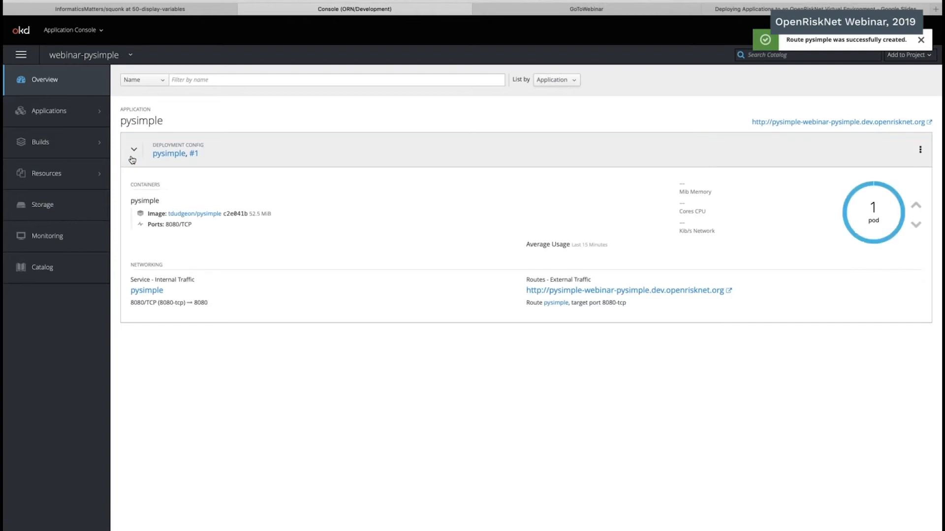
{"action": "left_click", "coordinate": [820, 123]}
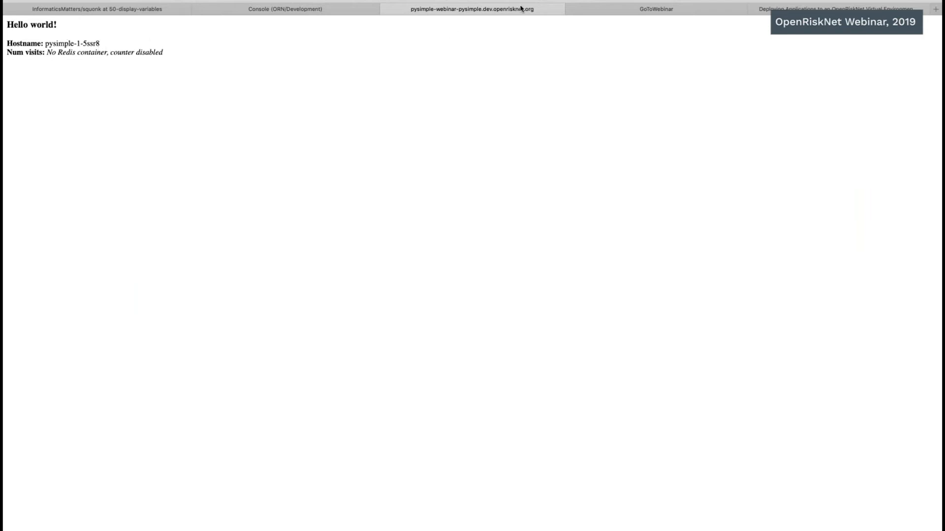
{"action": "left_click", "coordinate": [385, 10]}
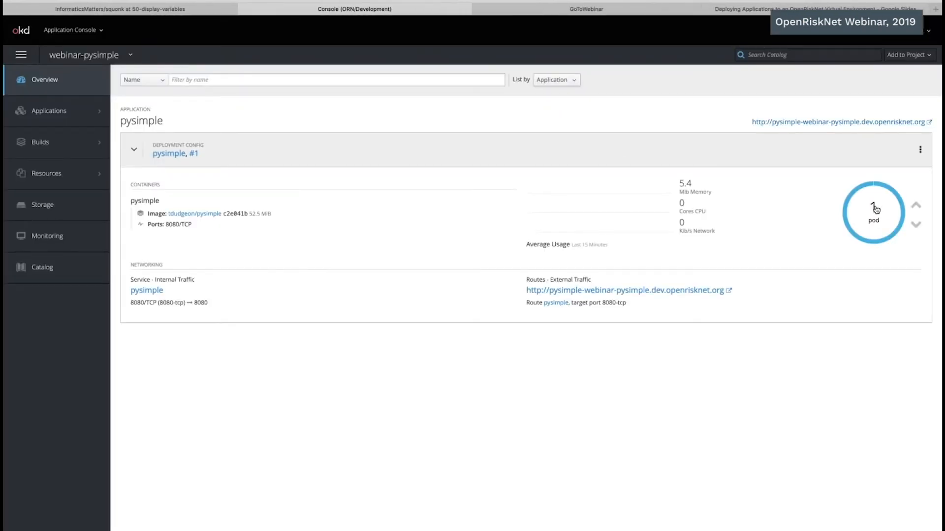
Step: Examine the details and logs of the running pysimple pod
{"action": "left_click", "coordinate": [876, 209]}
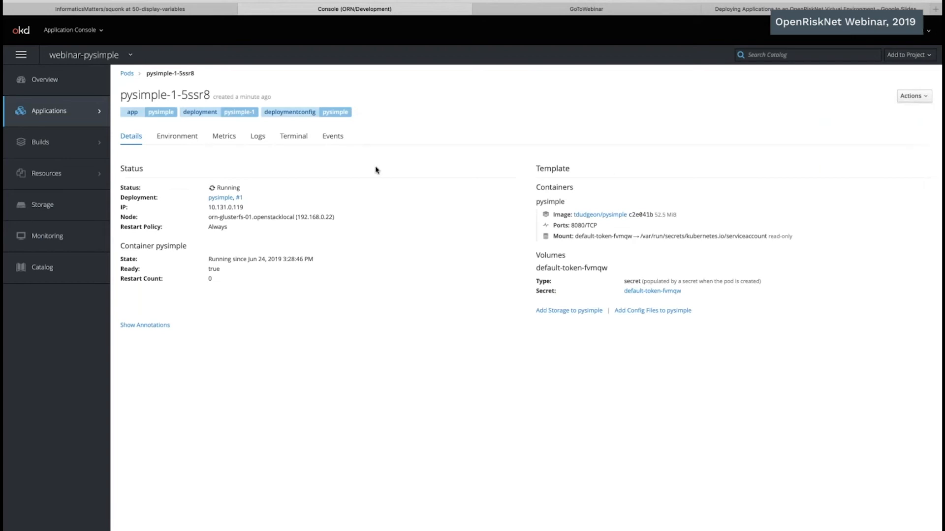
{"action": "left_click", "coordinate": [294, 136]}
{"action": "left_click", "coordinate": [258, 136]}
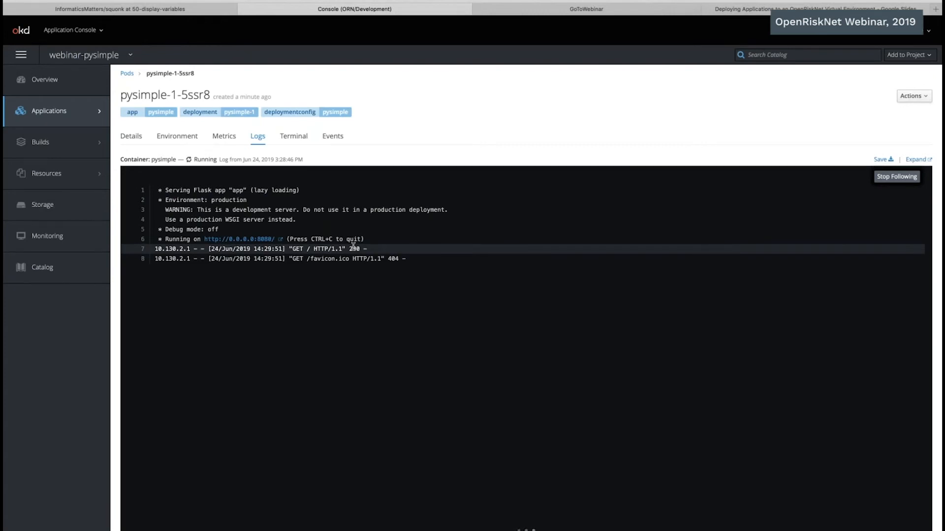
Step: Run ls and pwd in the pysimple pod's terminal to inspect its files and working directory
{"action": "left_click", "coordinate": [297, 138]}
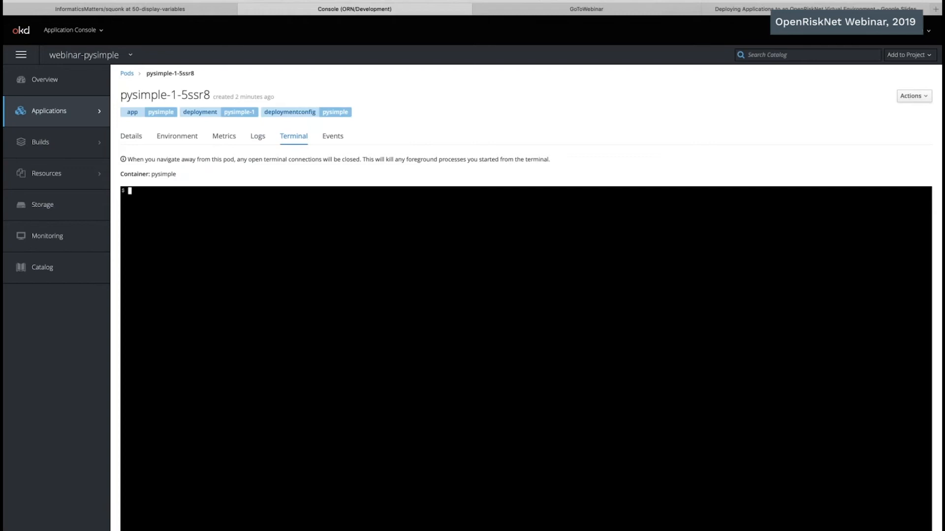
{"action": "type", "text": "ls"}
{"action": "key", "text": "Return"}
{"action": "type", "text": "pwd"}
{"action": "key", "text": "Return"}
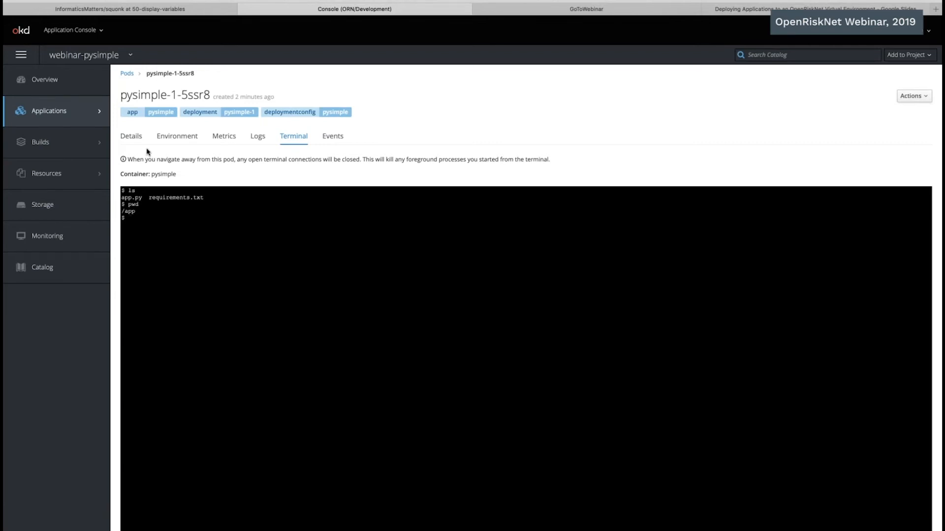
Step: Show the list of all projects and sort it by display name in descending order
{"action": "left_click", "coordinate": [52, 83]}
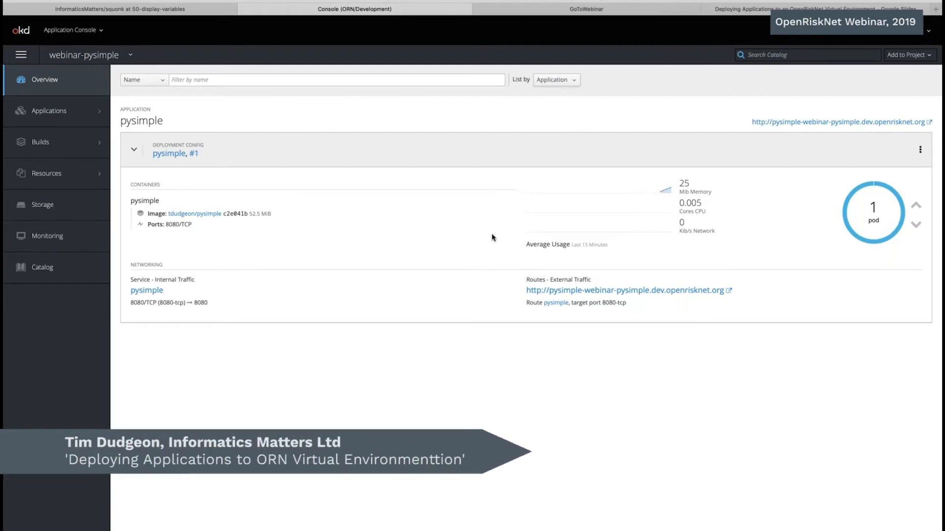
{"action": "left_click", "coordinate": [68, 55]}
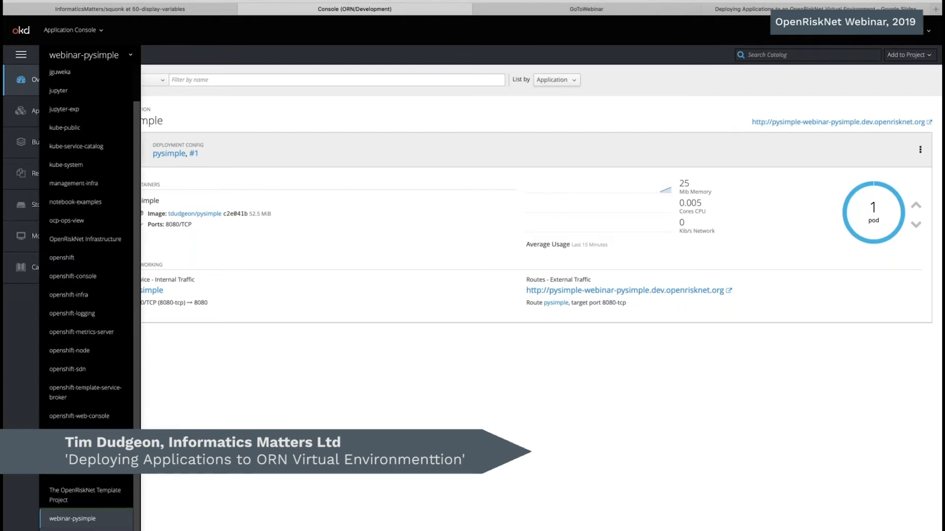
{"action": "left_click", "coordinate": [73, 530]}
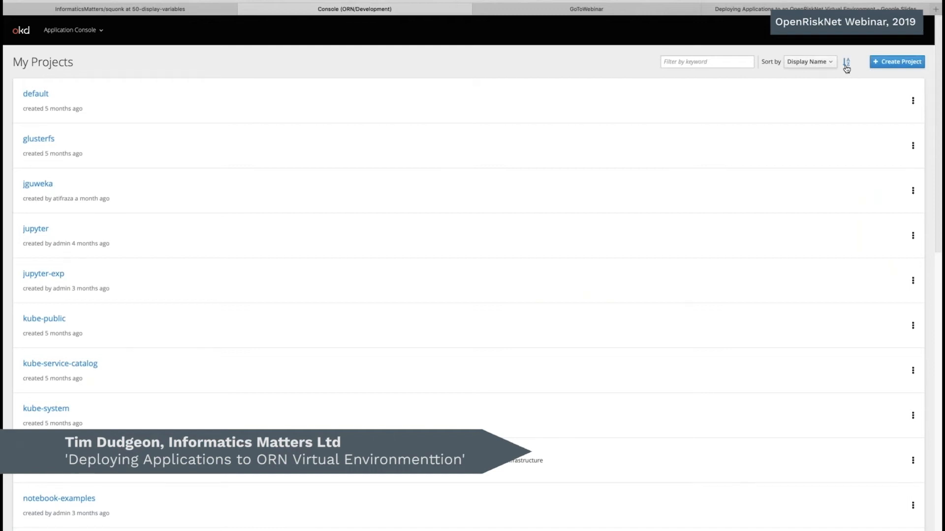
{"action": "left_click", "coordinate": [846, 65]}
Step: Delete the webinar-pysimple project, entering webinar-pysimple to confirm the deletion
{"action": "left_click", "coordinate": [912, 100]}
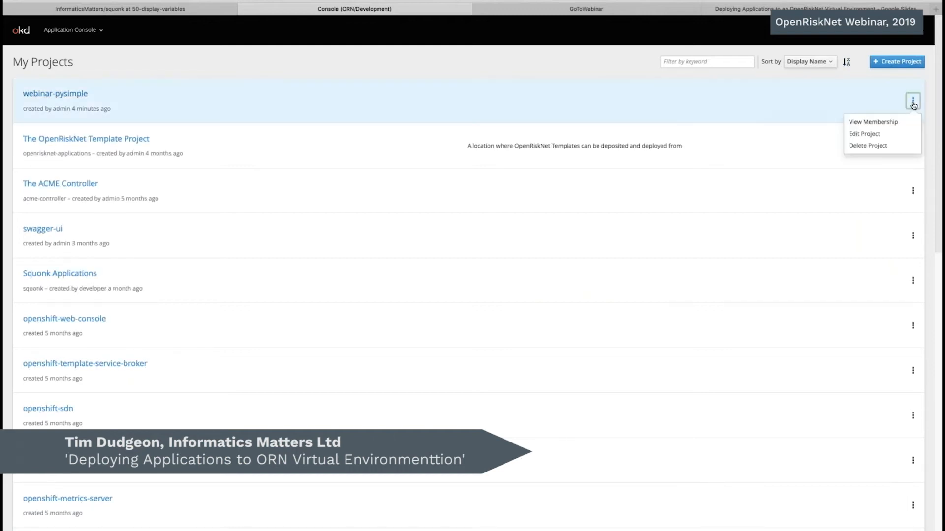
{"action": "left_click", "coordinate": [869, 146]}
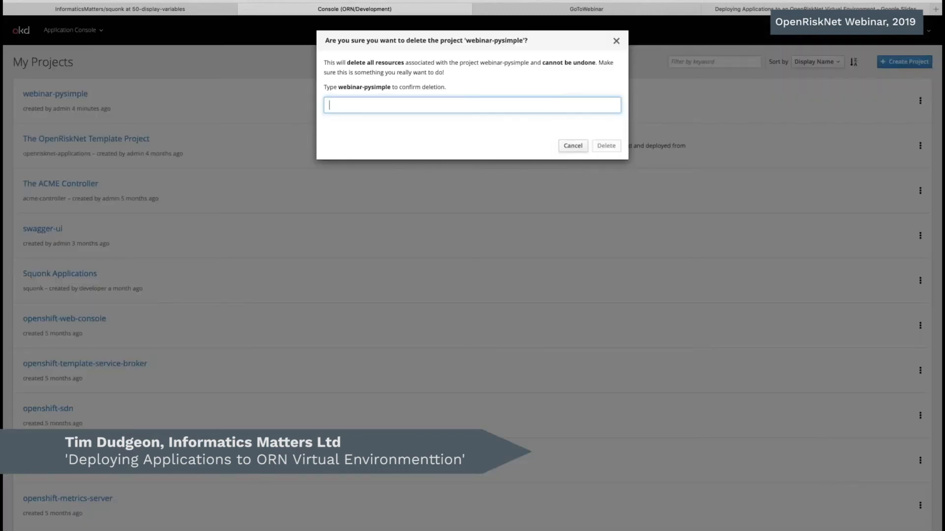
{"action": "left_click", "coordinate": [342, 89]}
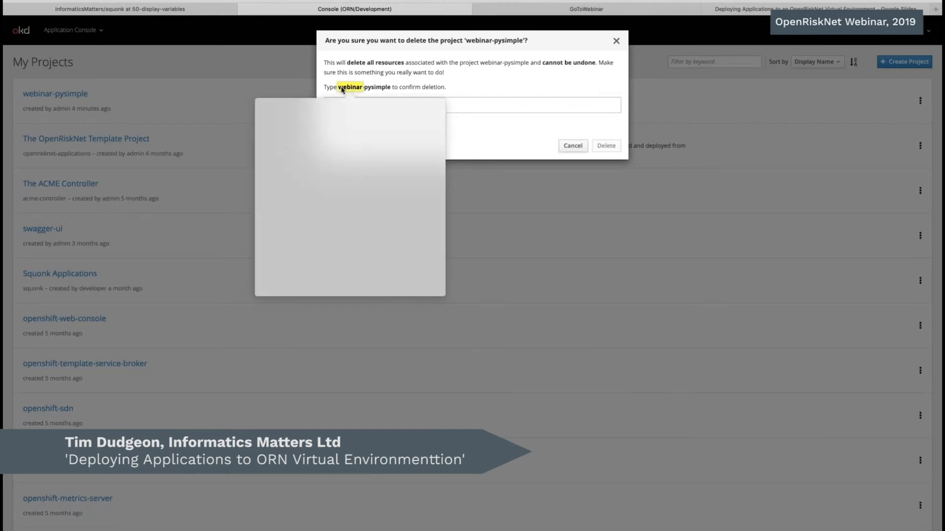
{"action": "double_click", "coordinate": [340, 88]}
{"action": "left_click", "coordinate": [341, 105]}
{"action": "type", "text": "we"}
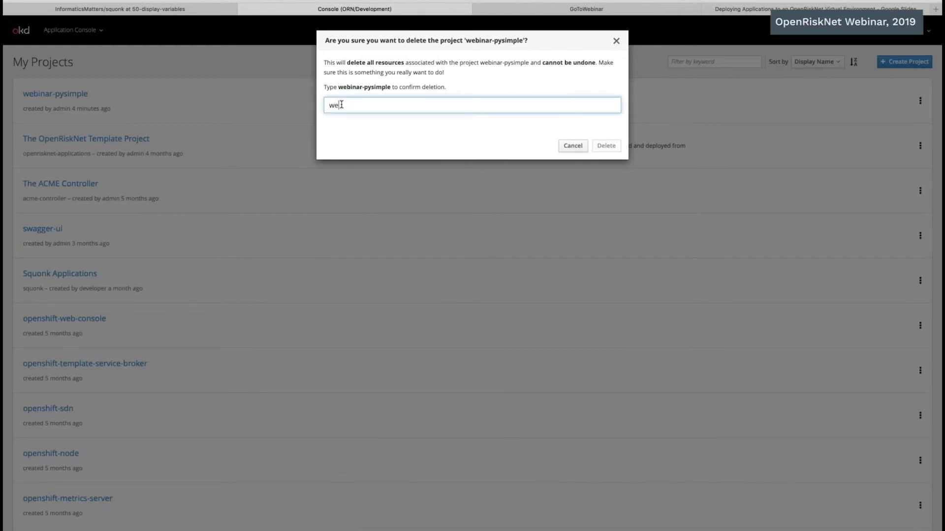
{"action": "type", "text": "binar-pysimple"}
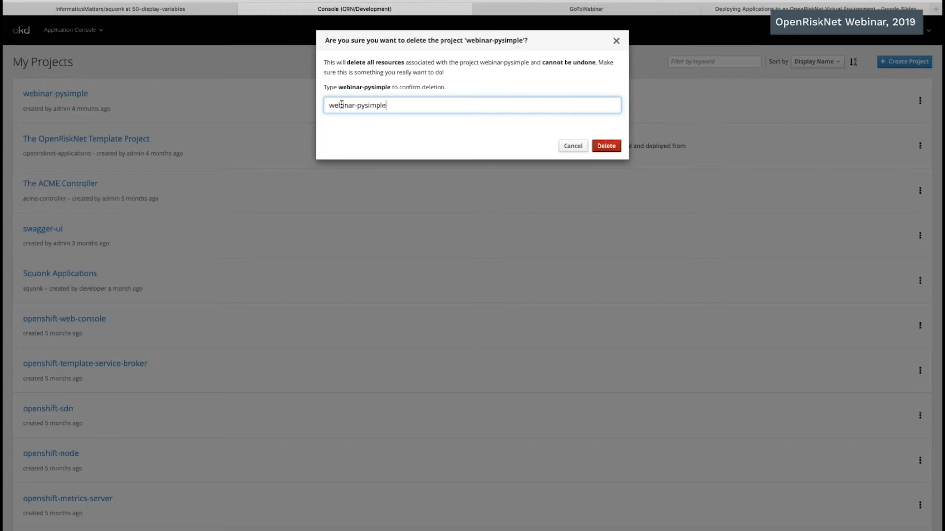
{"action": "key", "text": "Return"}
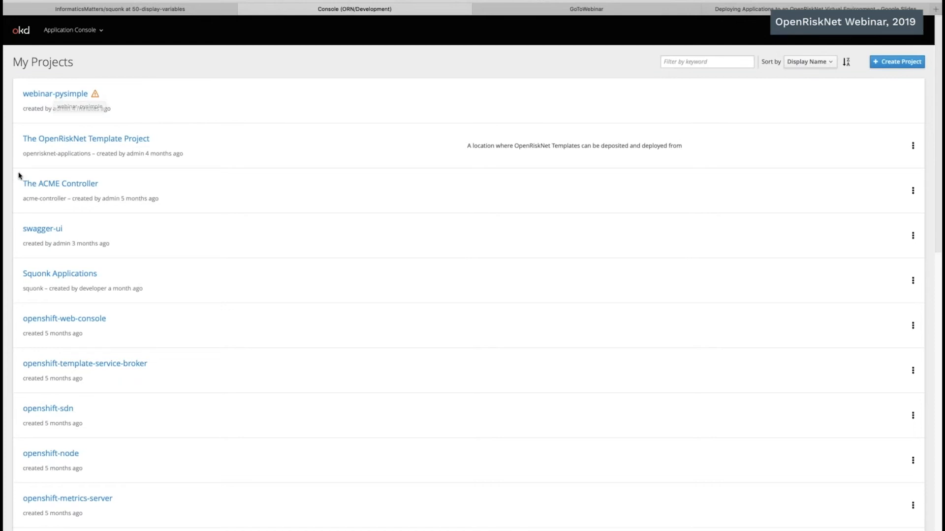
{"action": "mouse_move", "coordinate": [20, 175]}
{"action": "left_click", "coordinate": [378, 192]}
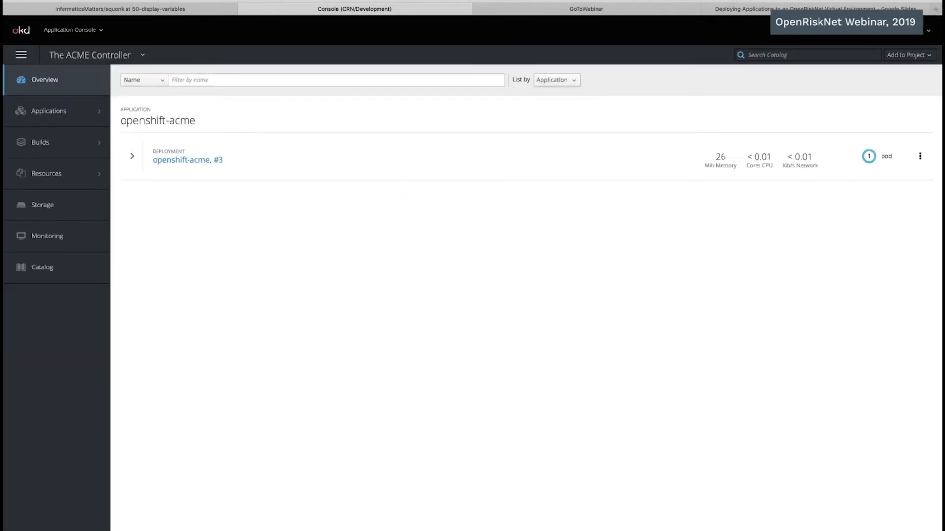
Step: Switch to Terminal and activate the window holding the PySimple session
{"action": "key", "text": "super+Tab"}
{"action": "key", "text": "super+Tab"}
{"action": "key", "text": "super+Tab"}
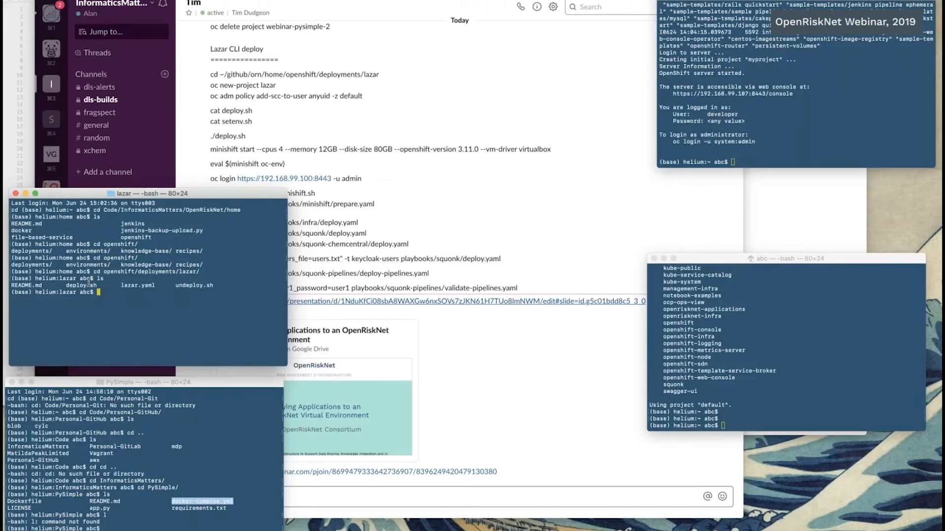
{"action": "key", "text": "Return"}
{"action": "key", "text": "Return"}
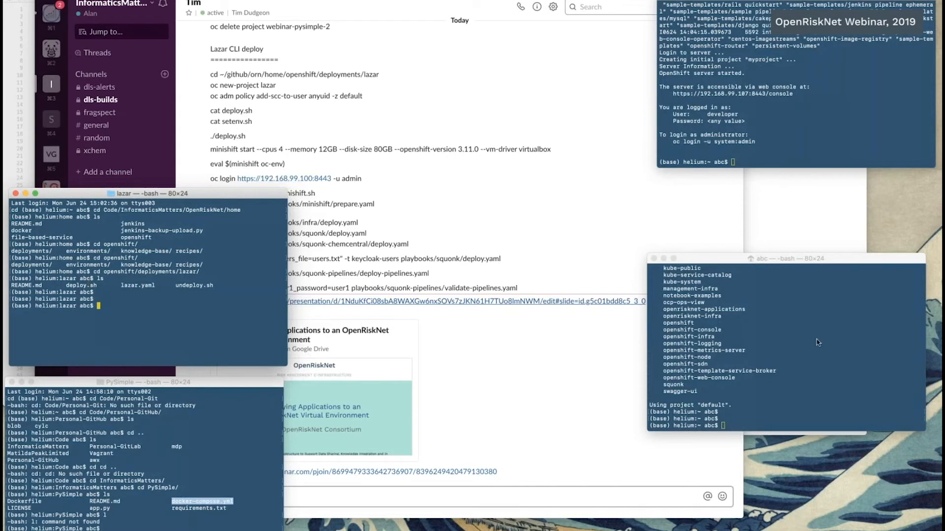
{"action": "left_click", "coordinate": [211, 388]}
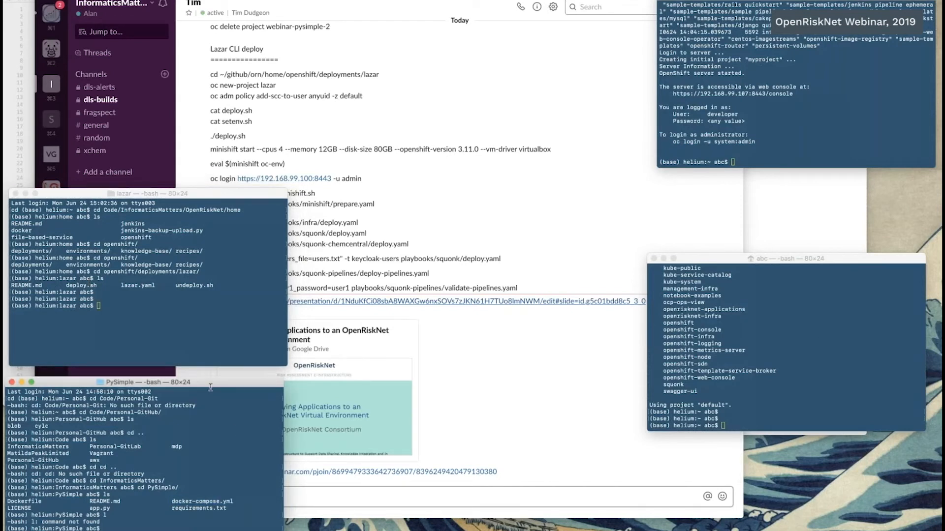
Step: Enlarge the PySimple terminal window, reposition it at the top of the screen and increase its font size for readability
{"action": "left_click_drag", "start_coordinate": [215, 389], "coordinate": [255, 345]}
{"action": "left_click_drag", "start_coordinate": [658, 23], "coordinate": [618, 53]}
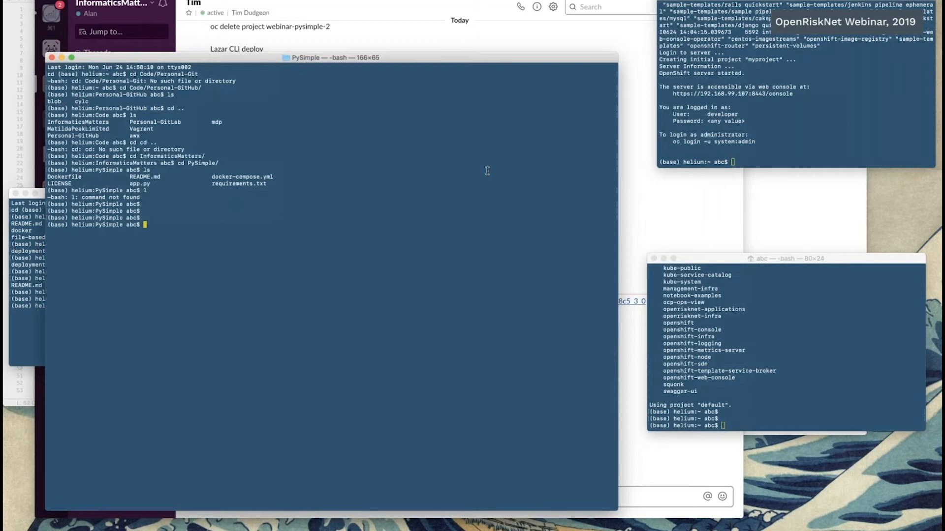
{"action": "key", "text": "super+plus"}
{"action": "key", "text": "super+plus"}
{"action": "key", "text": "super+plus"}
{"action": "key", "text": "super+plus"}
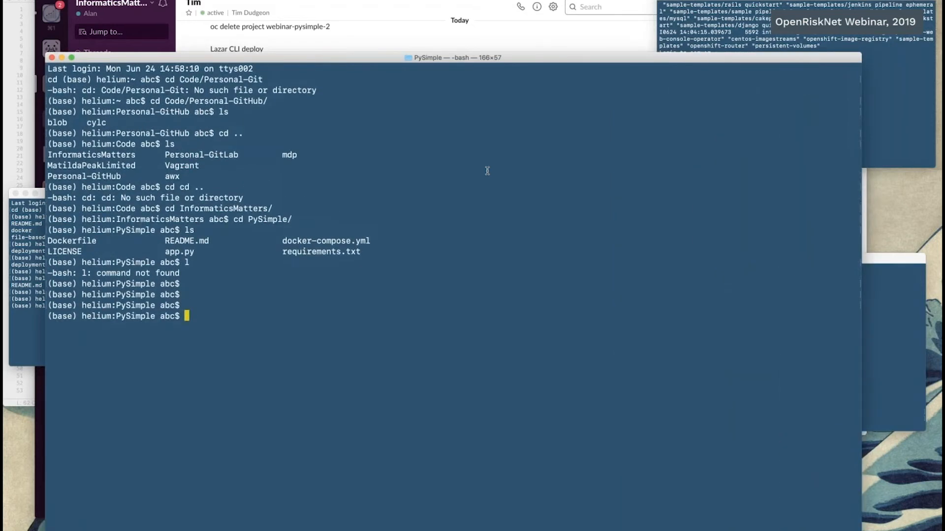
{"action": "key", "text": "super+plus"}
{"action": "key", "text": "Return"}
{"action": "key", "text": "Return"}
{"action": "key", "text": "Return"}
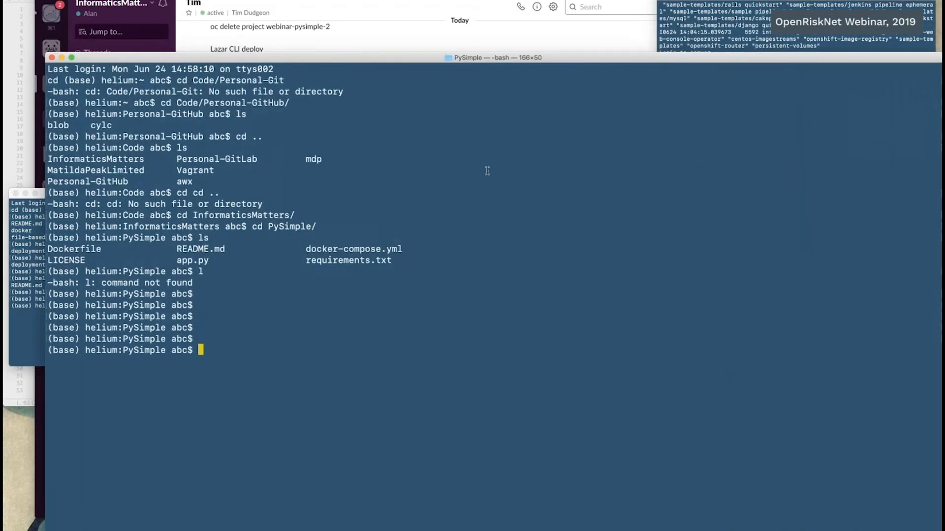
{"action": "left_click_drag", "start_coordinate": [512, 60], "coordinate": [525, 4]}
{"action": "key", "text": "super+plus"}
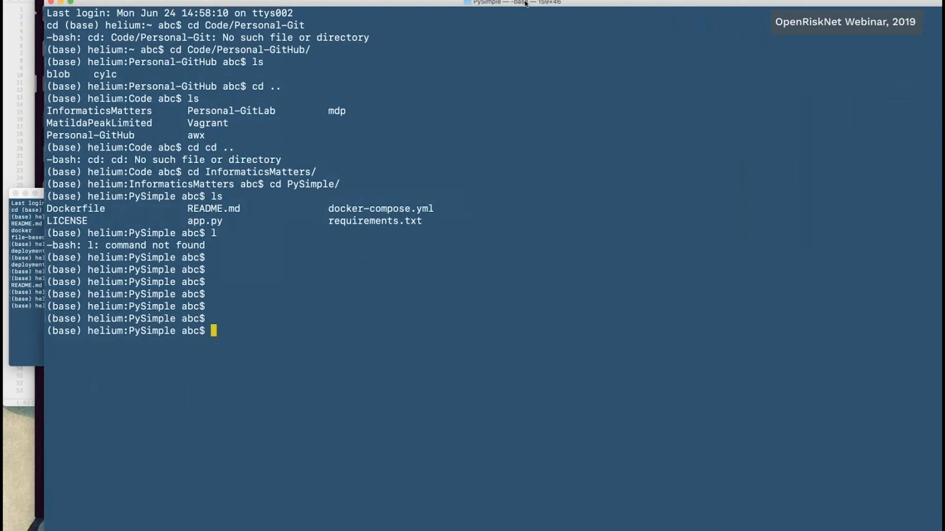
Step: Check which user is logged in to the cluster with oc whoami
{"action": "type", "text": "oc"}
{"action": "type", "text": "whoami"}
{"action": "key", "text": "Return"}
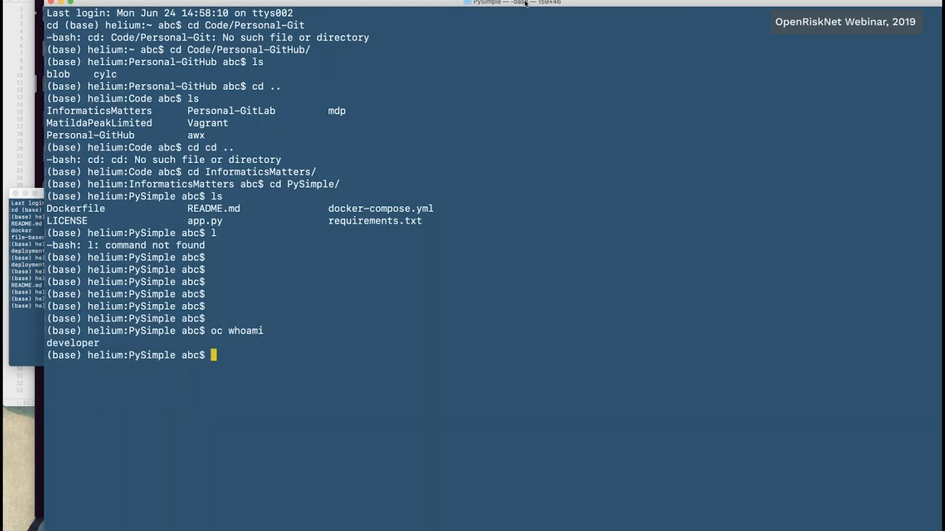
{"action": "key", "text": "Return"}
{"action": "key", "text": "Return"}
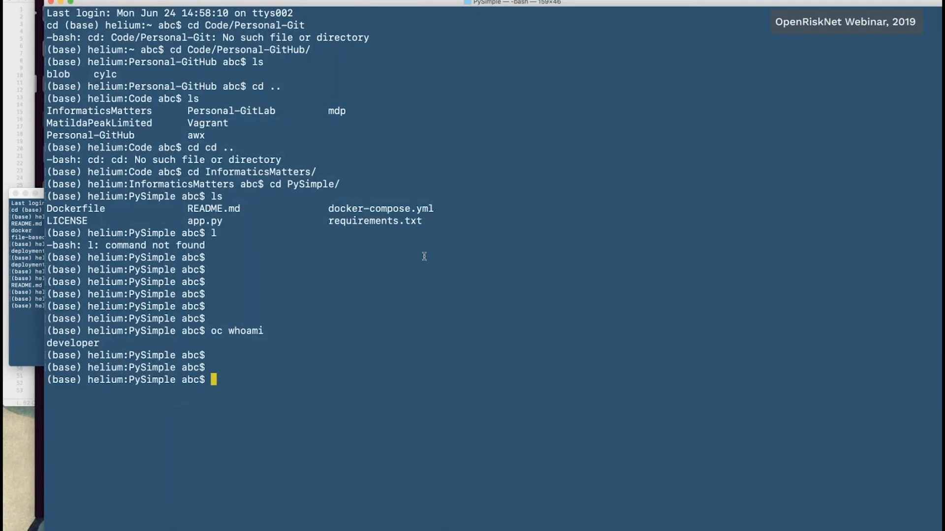
Step: Check the status of the current project with oc status
{"action": "type", "text": "oc status"}
{"action": "key", "text": "Return"}
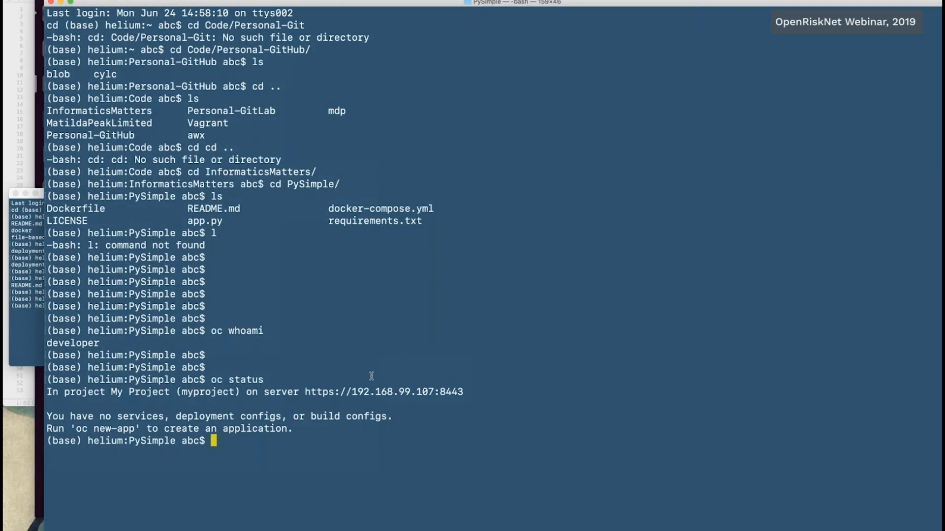
Step: Create a project named webinar-pysimple with oc new-project
{"action": "type", "text": "oc new-project webinar"}
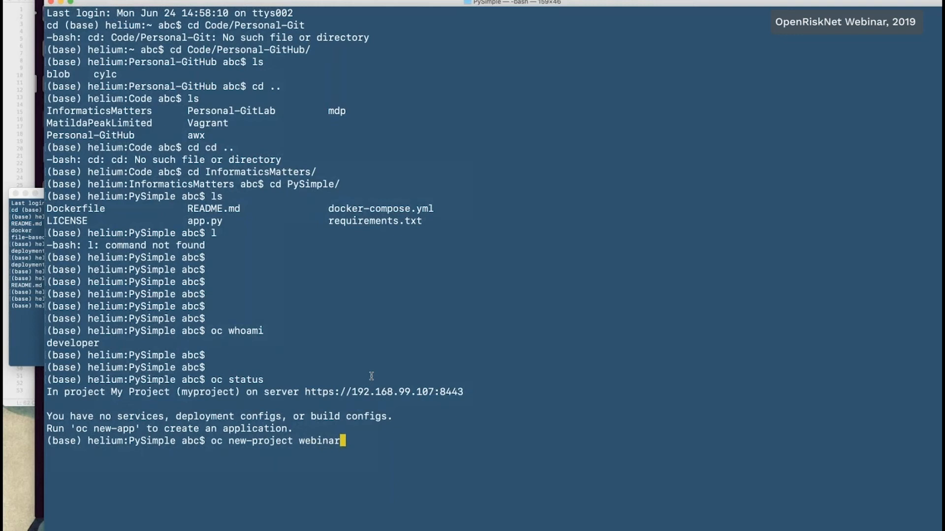
{"action": "type", "text": "-pysimple"}
{"action": "key", "text": "Return"}
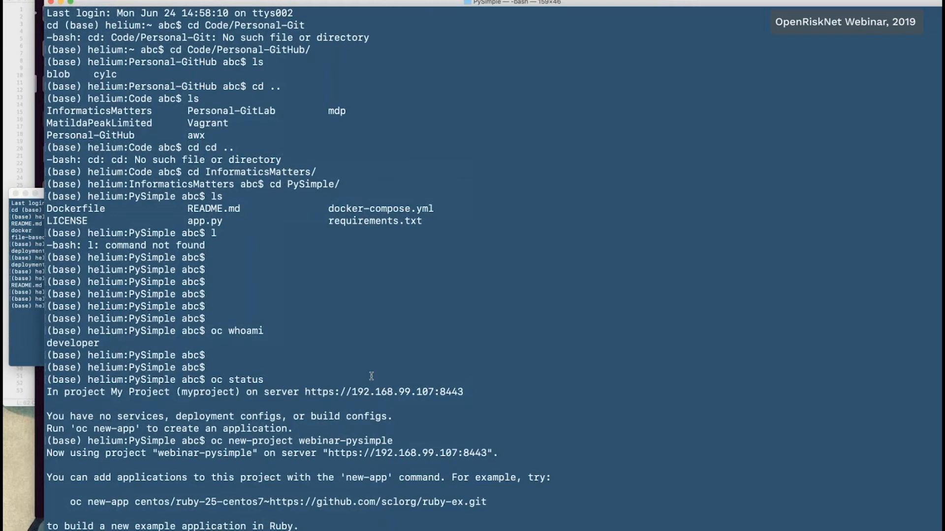
{"action": "key", "text": "Return"}
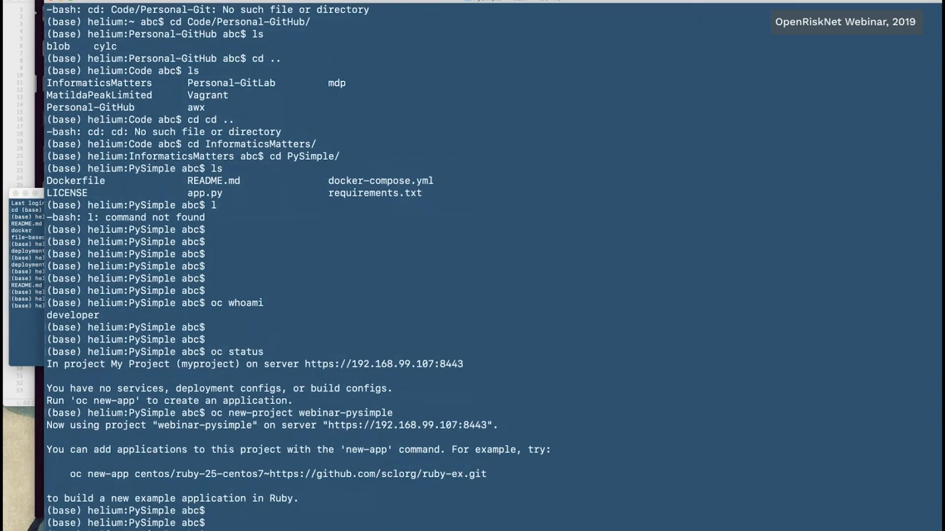
{"action": "key", "text": "Return"}
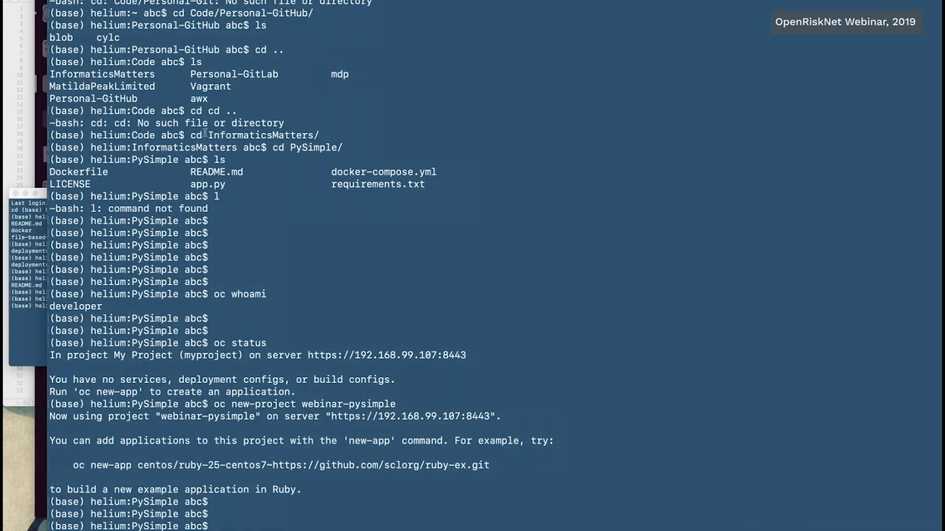
Step: Deploy the image docker.io/tdudgeon/pysimple with oc new-app and check the deployment with oc status
{"action": "key", "text": "Return"}
{"action": "key", "text": "Return"}
{"action": "key", "text": "Return"}
{"action": "key", "text": "Return"}
{"action": "key", "text": "Return"}
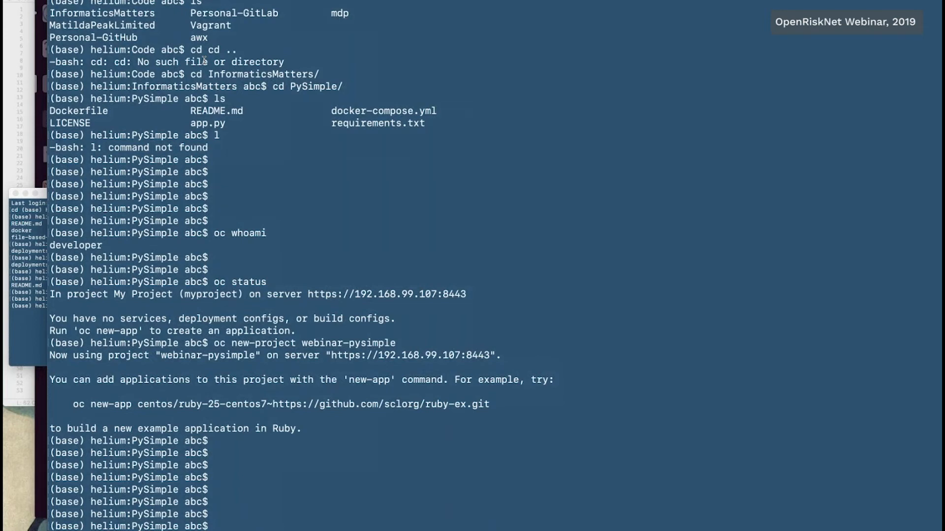
{"action": "key", "text": "Return"}
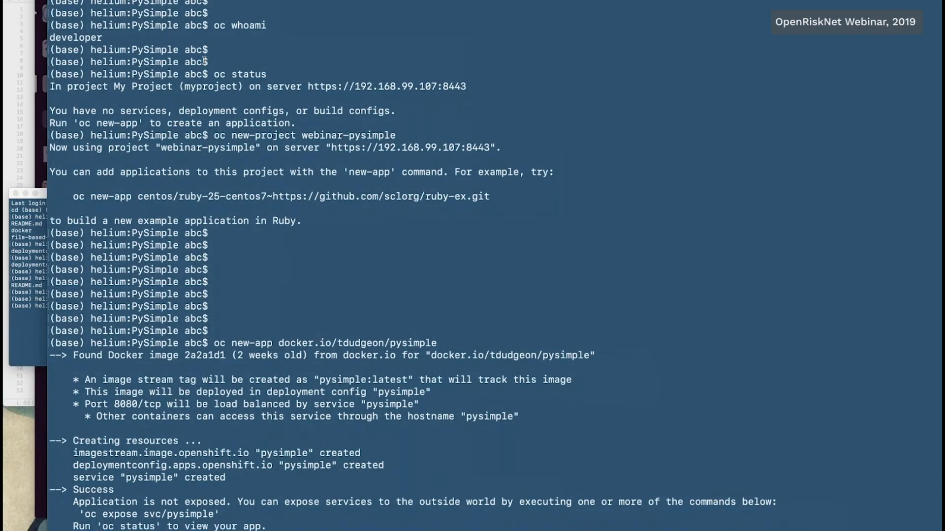
{"action": "type", "text": "oc status"}
{"action": "key", "text": "Return"}
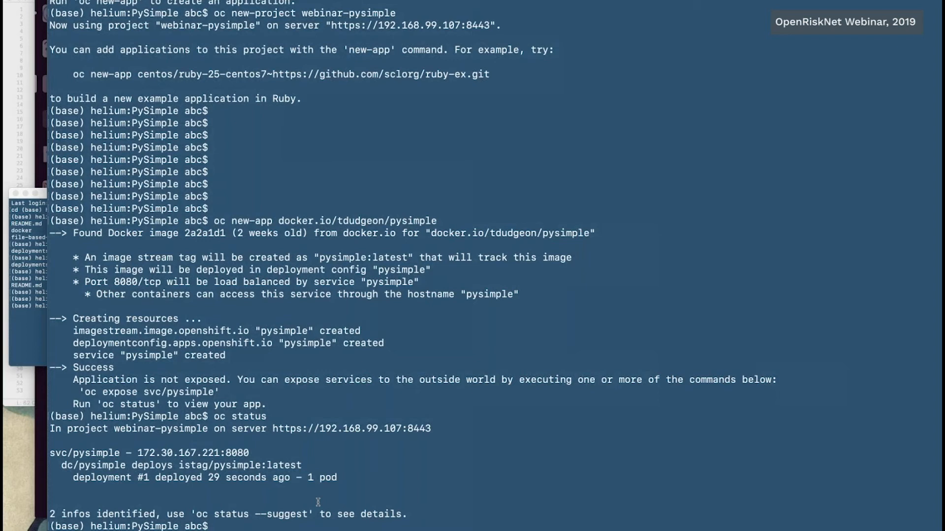
Step: Delete the project from the command line with oc delete project/webinar-pysimple
{"action": "key", "text": "Return"}
{"action": "key", "text": "Return"}
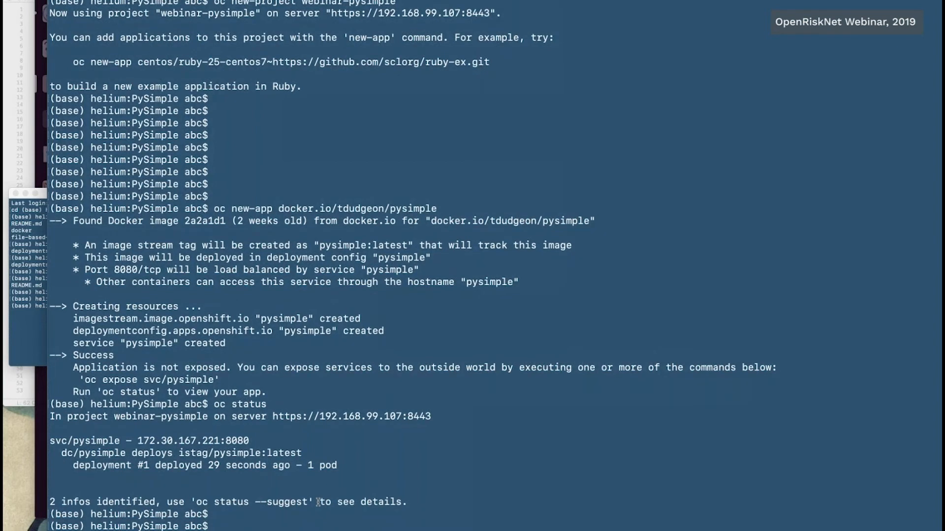
{"action": "type", "text": "oc delete project/webinar-pysimple"}
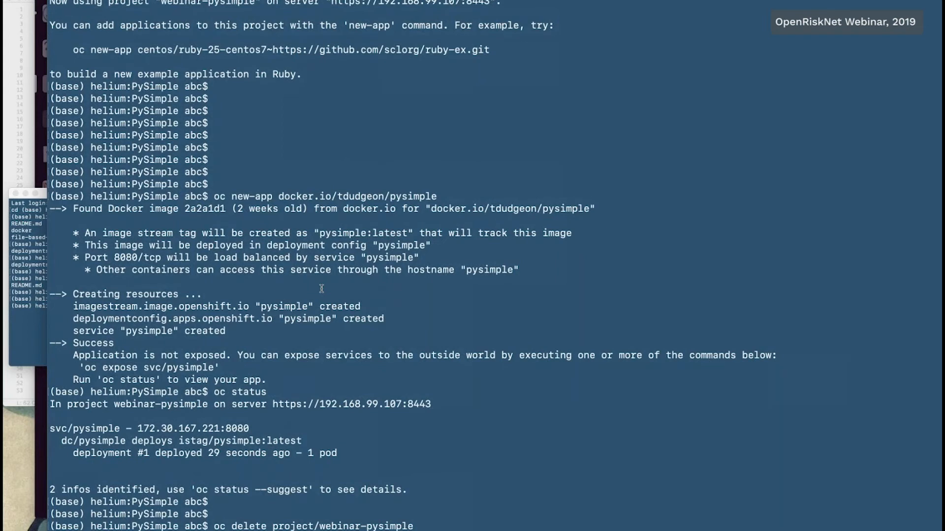
Step: Switch to Safari, open the Deploying Applications presentation and show slide 13, Anatomy of the Lazar template
{"action": "key", "text": "super+Tab"}
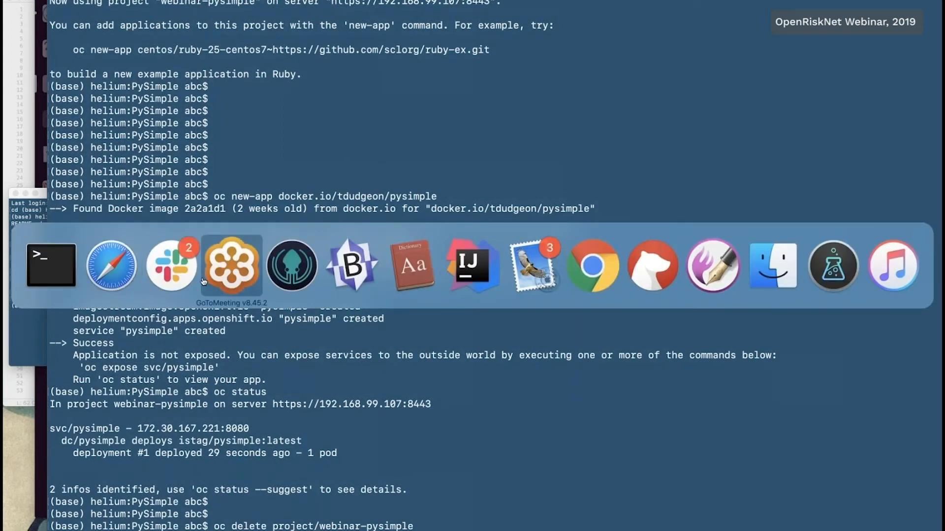
{"action": "left_click", "coordinate": [104, 271]}
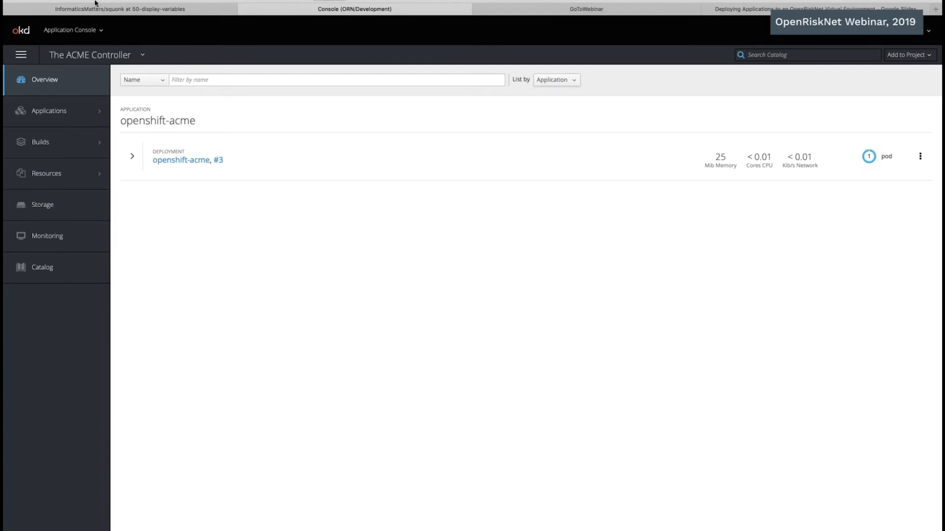
{"action": "left_click", "coordinate": [742, 10]}
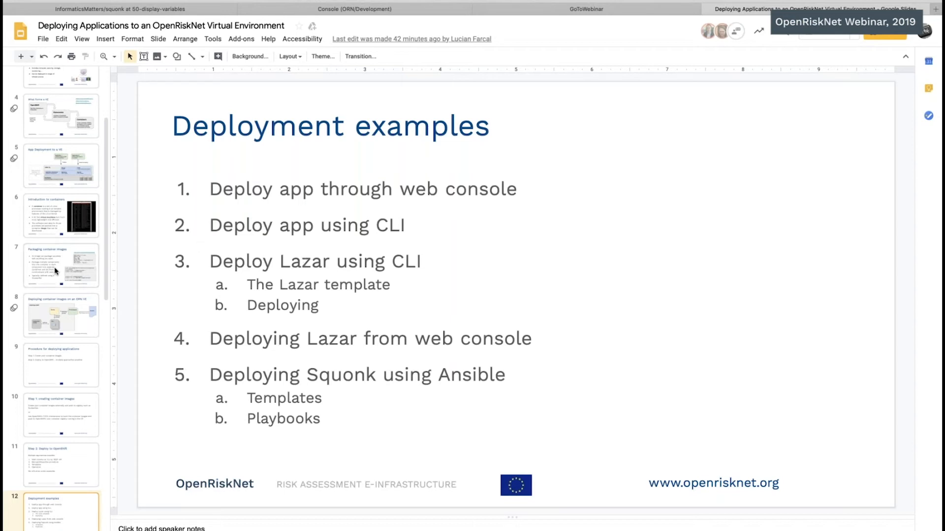
{"action": "scroll", "coordinate": [53, 408], "scroll_direction": "down", "scroll_amount": 3}
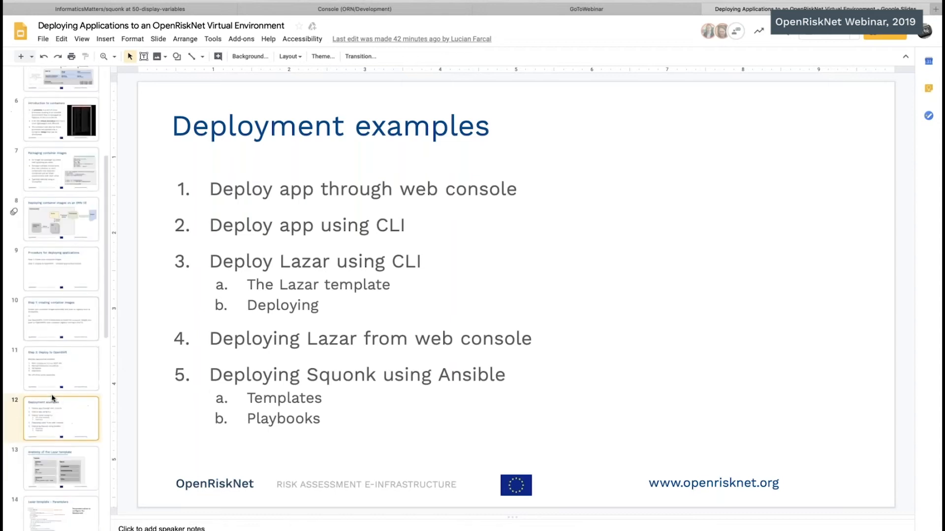
{"action": "left_click", "coordinate": [54, 431]}
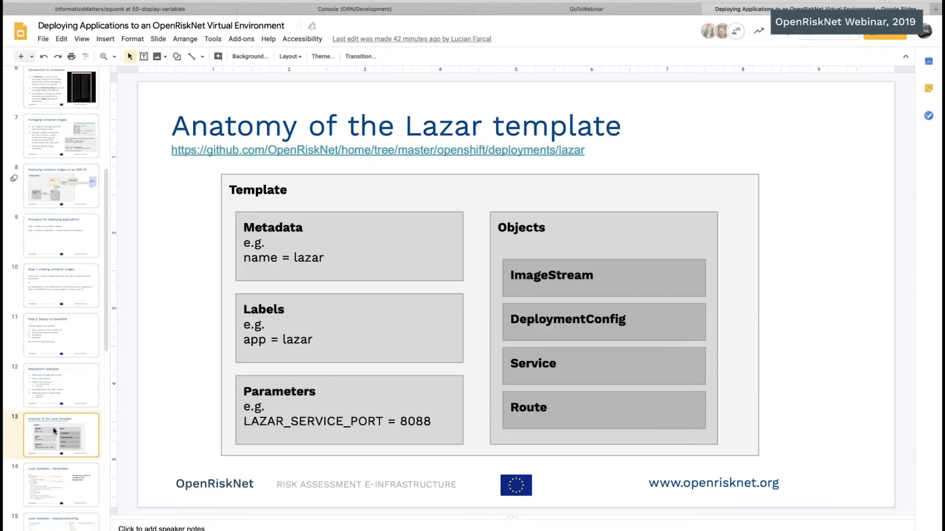
{"action": "scroll", "coordinate": [54, 432], "scroll_direction": "down", "scroll_amount": 1}
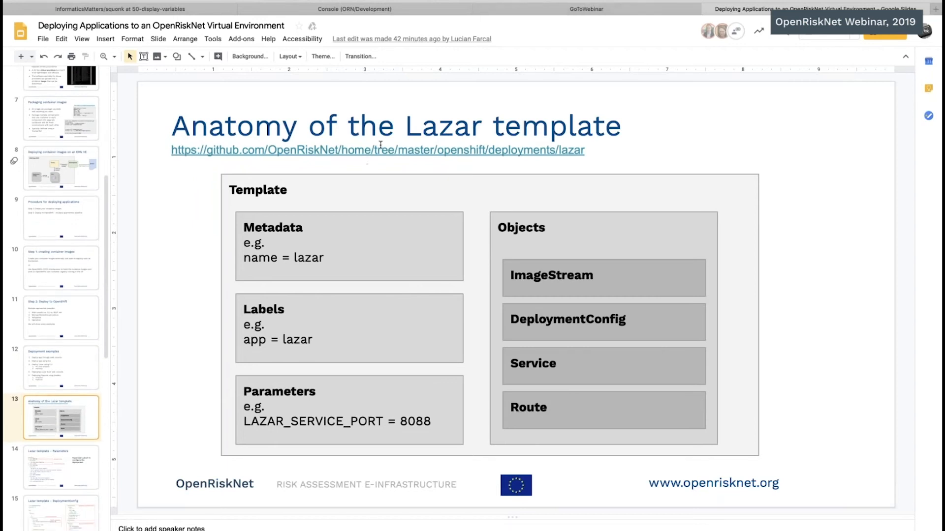
Step: Open the GitHub link to the lazar deployment folder given under the slide's title
{"action": "left_click", "coordinate": [379, 147]}
{"action": "double_click", "coordinate": [379, 150]}
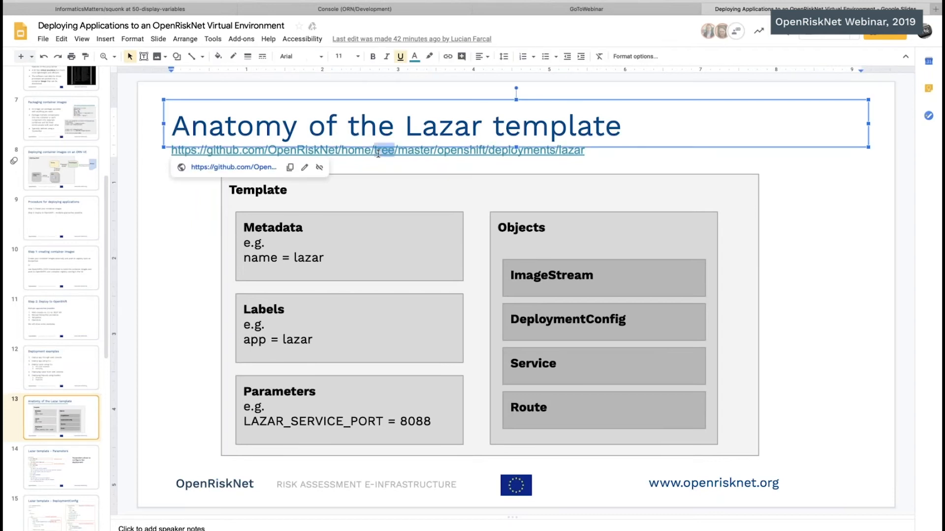
{"action": "left_click", "coordinate": [394, 164]}
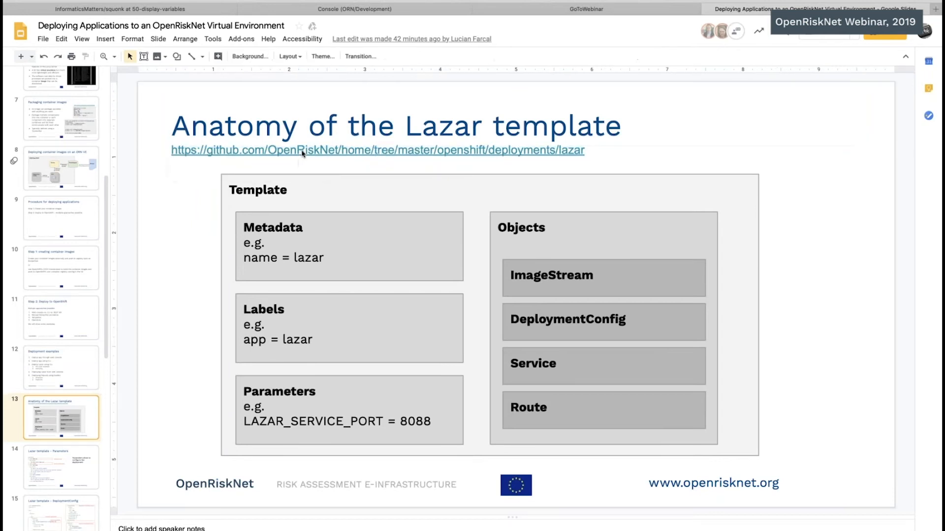
{"action": "left_click", "coordinate": [302, 152]}
{"action": "left_click", "coordinate": [234, 167]}
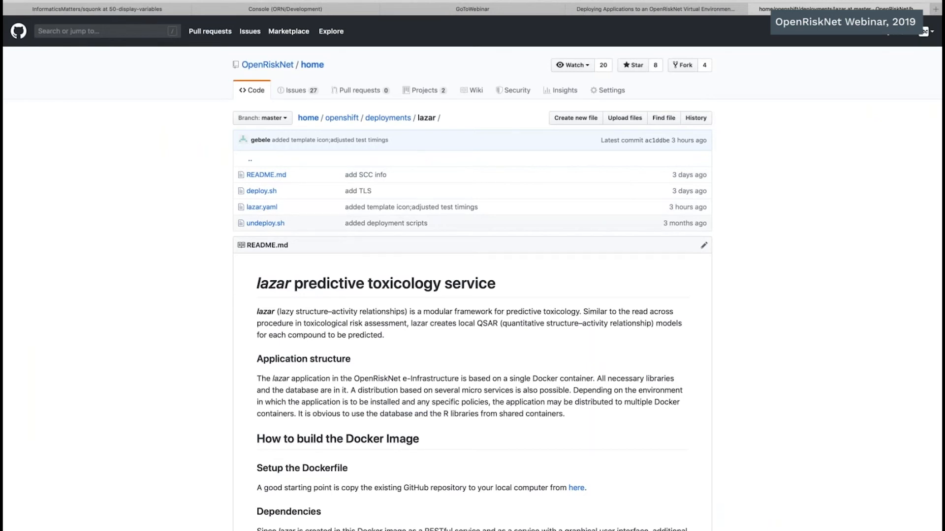
Step: View the parent deployments folder and open lazar.yaml from its lazar folder
{"action": "left_click", "coordinate": [388, 118]}
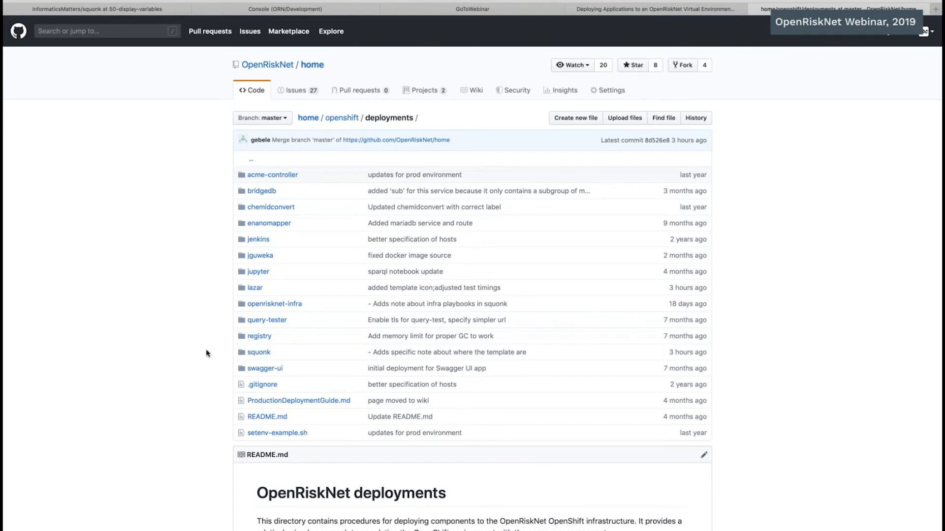
{"action": "left_click", "coordinate": [256, 290]}
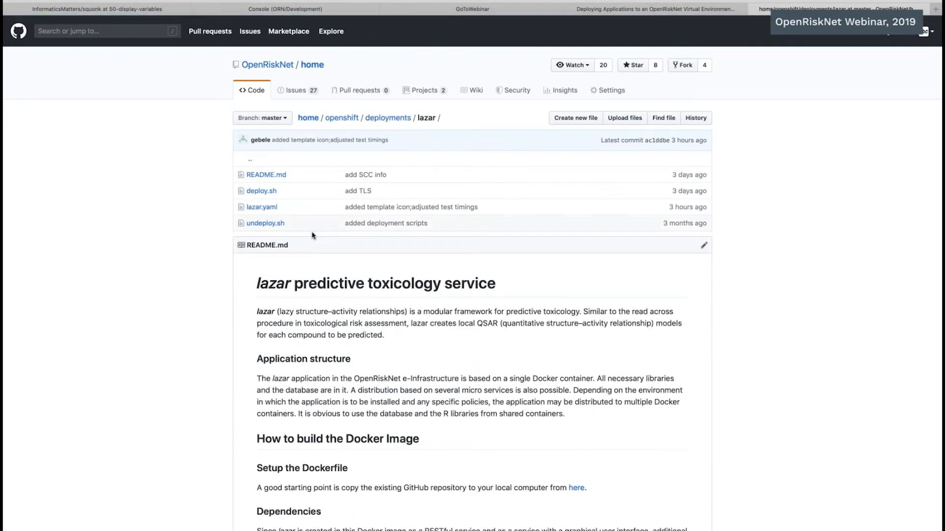
{"action": "left_click", "coordinate": [260, 211]}
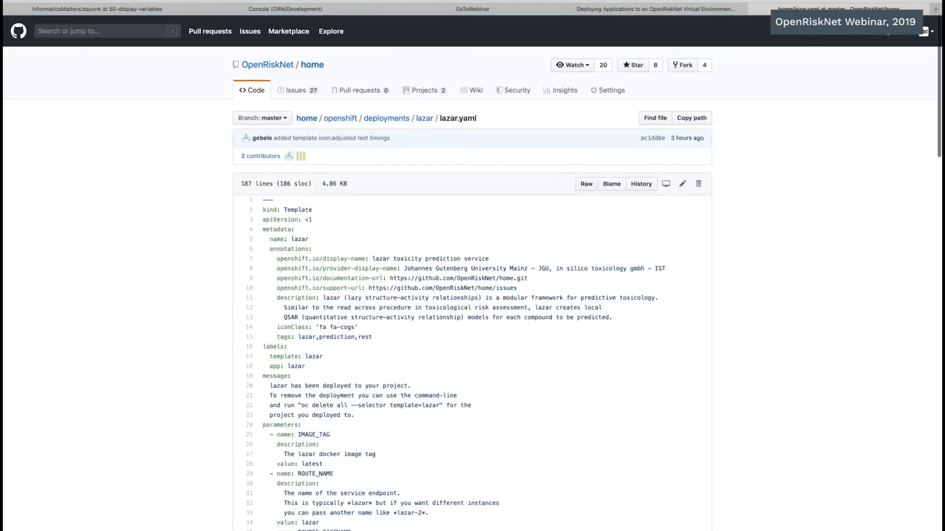
Step: Examine the parameters and objects defined in the lazar.yaml template and return to the lazar folder
{"action": "scroll", "coordinate": [259, 210], "scroll_direction": "down", "scroll_amount": 6}
{"action": "scroll", "coordinate": [472, 273], "scroll_direction": "down", "scroll_amount": 15}
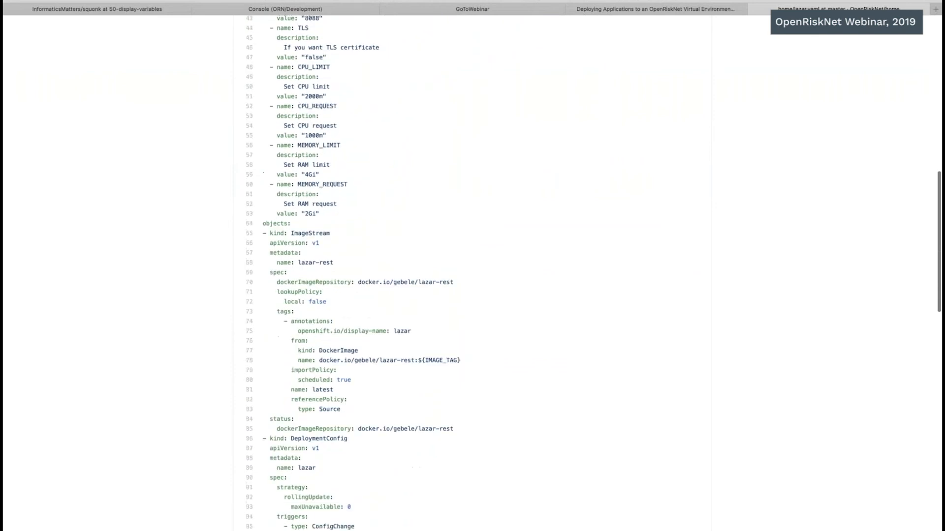
{"action": "scroll", "coordinate": [472, 273], "scroll_direction": "down", "scroll_amount": 5}
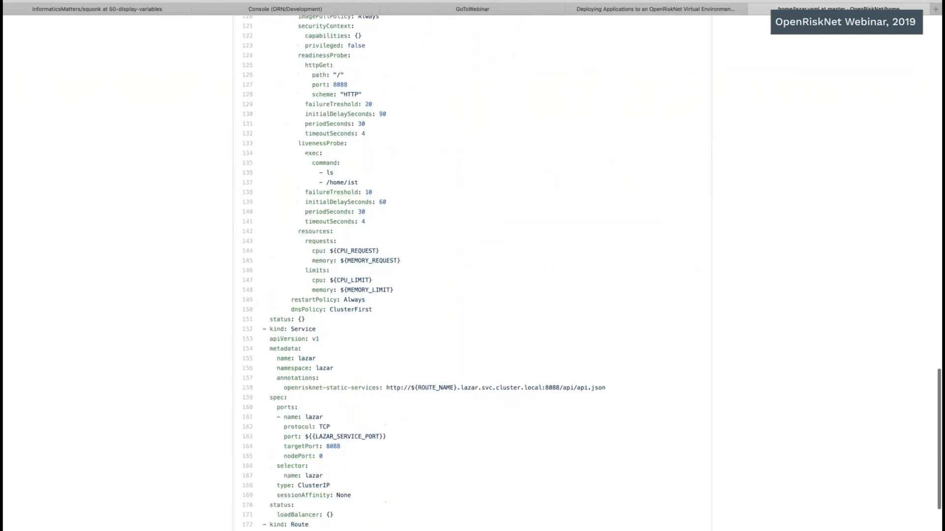
{"action": "scroll", "coordinate": [472, 273], "scroll_direction": "up", "scroll_amount": 10}
{"action": "scroll", "coordinate": [473, 273], "scroll_direction": "up", "scroll_amount": 15}
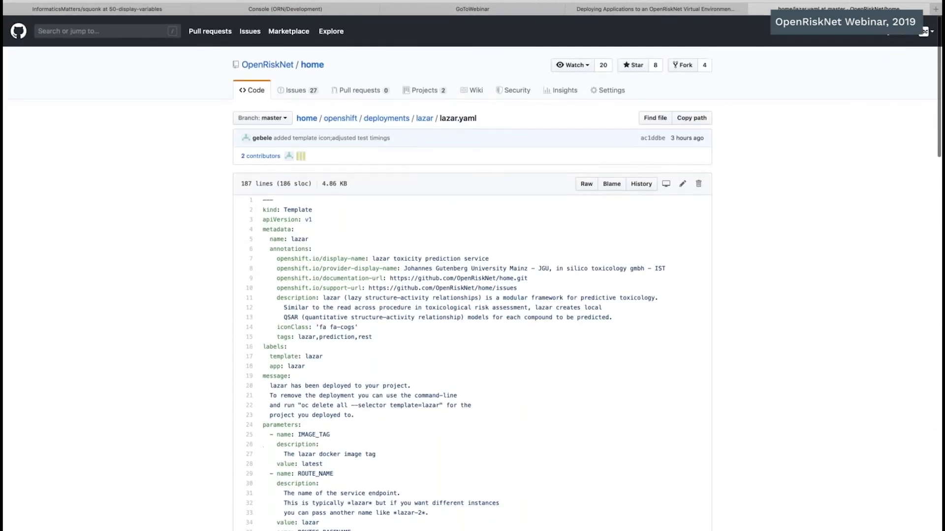
{"action": "left_click", "coordinate": [423, 119]}
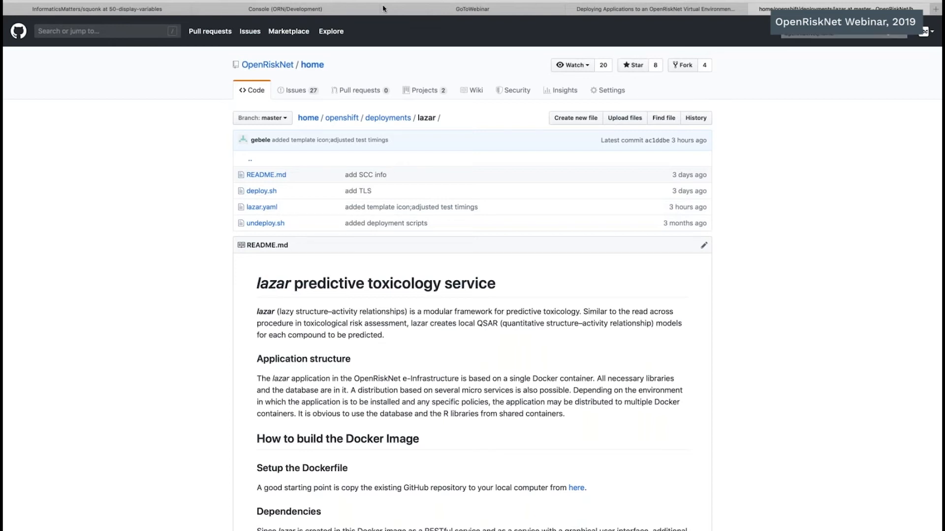
Step: Return to the Deploying Applications presentation and start the slideshow from slide 13
{"action": "left_click", "coordinate": [598, 8]}
{"action": "left_click", "coordinate": [155, 221]}
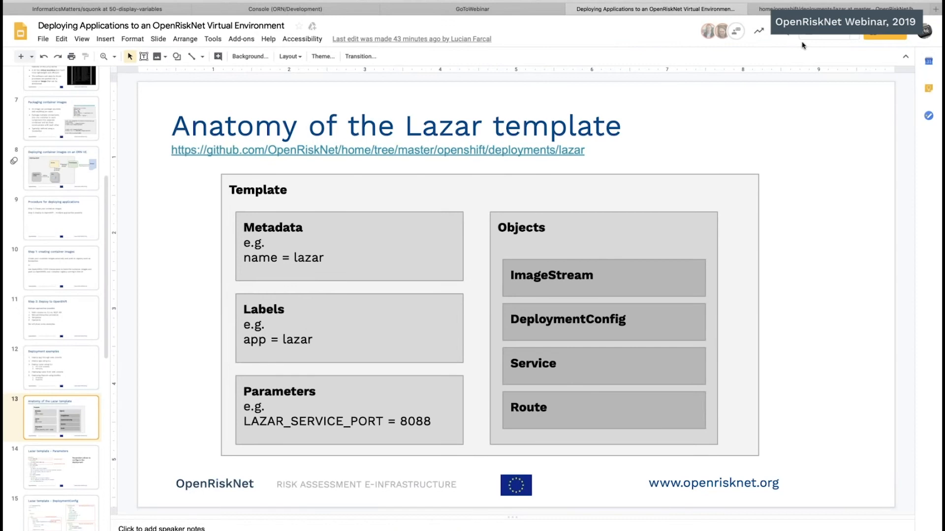
{"action": "left_click", "coordinate": [829, 31]}
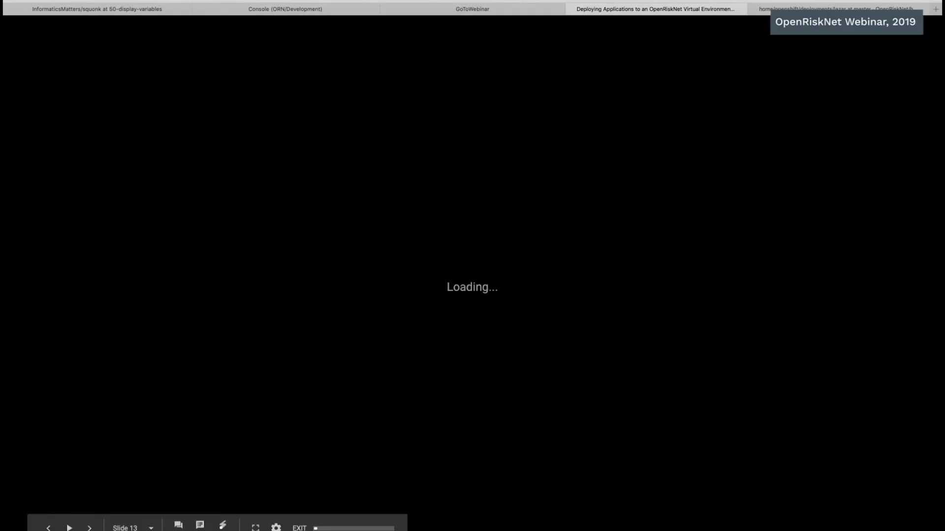